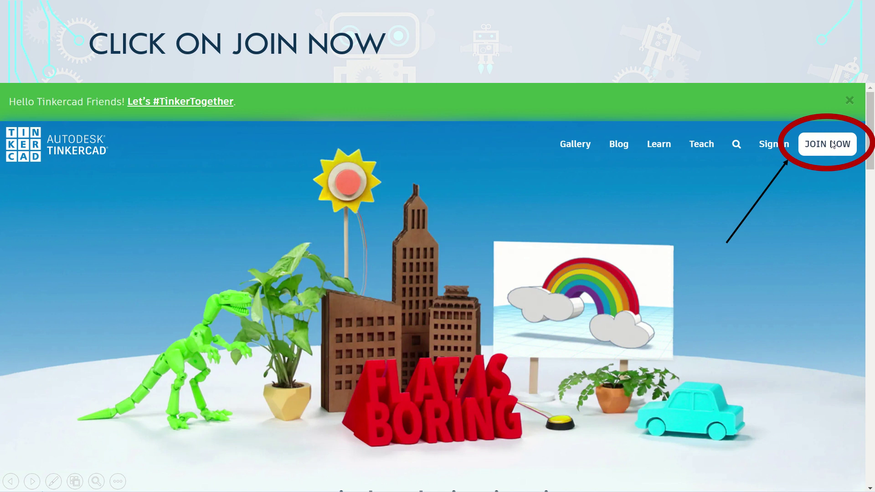
Advance the slideshow to the 'Click on Students, join a Class' slide
key(Right)
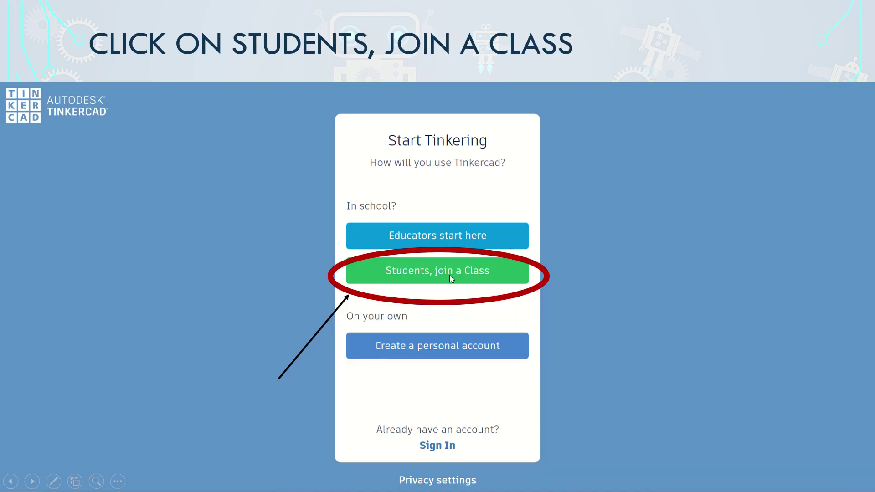
Advance past the class code and nickname slides to the 'click on Circuits' dashboard slide
click(484, 280)
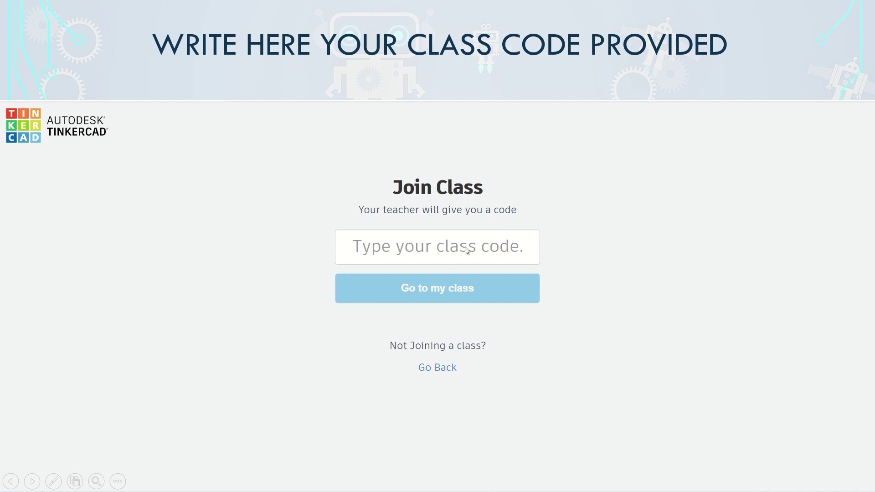
click(490, 236)
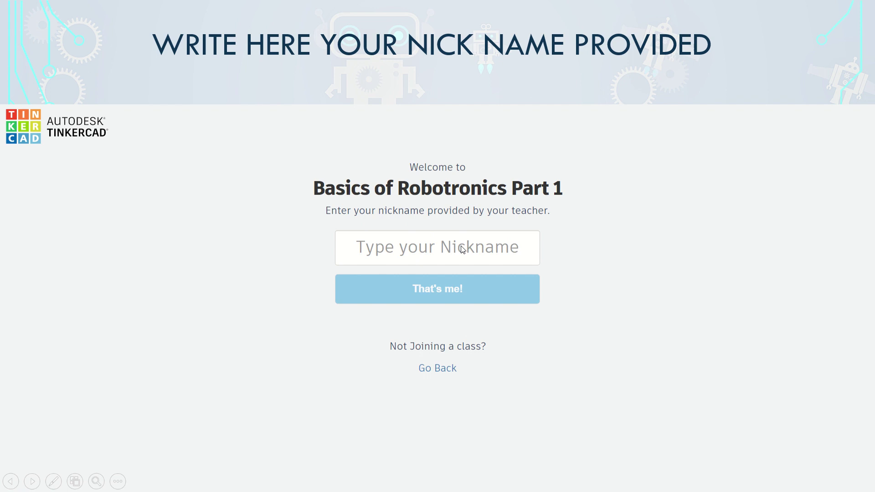
click(469, 293)
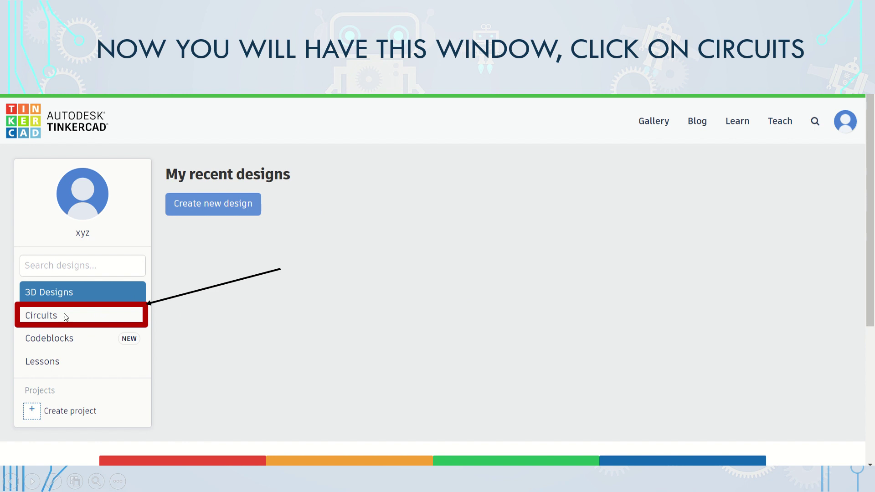
Go past the 'Try Circuits' slide into Tinkercad's Start Simulating lesson editor
click(83, 321)
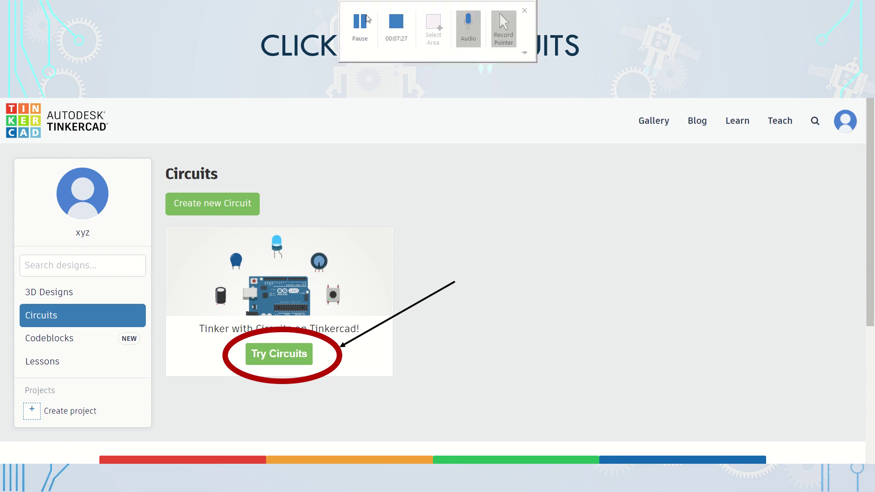
click(367, 27)
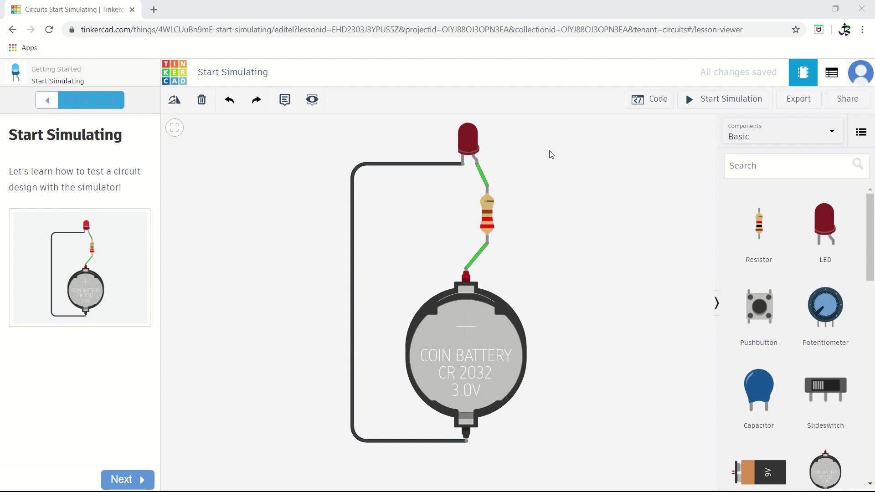
Delete the sample red LED, coin battery and resistor along with their wires
click(472, 142)
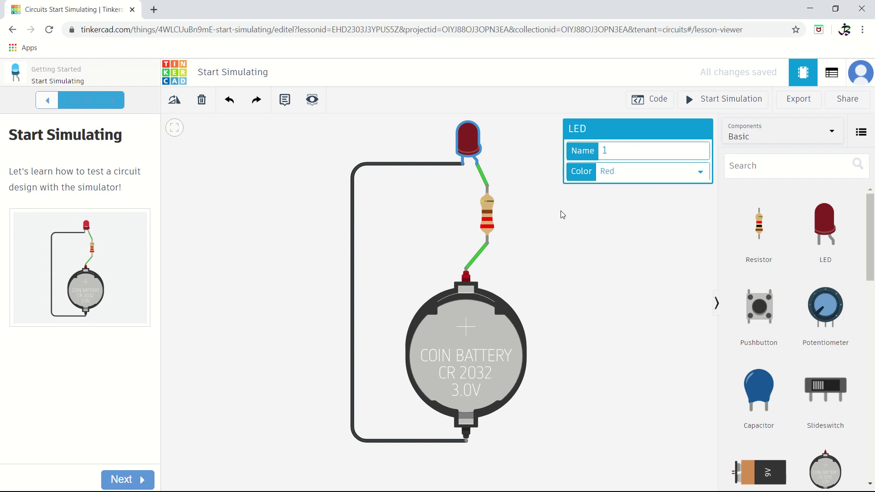
key(Delete)
click(486, 317)
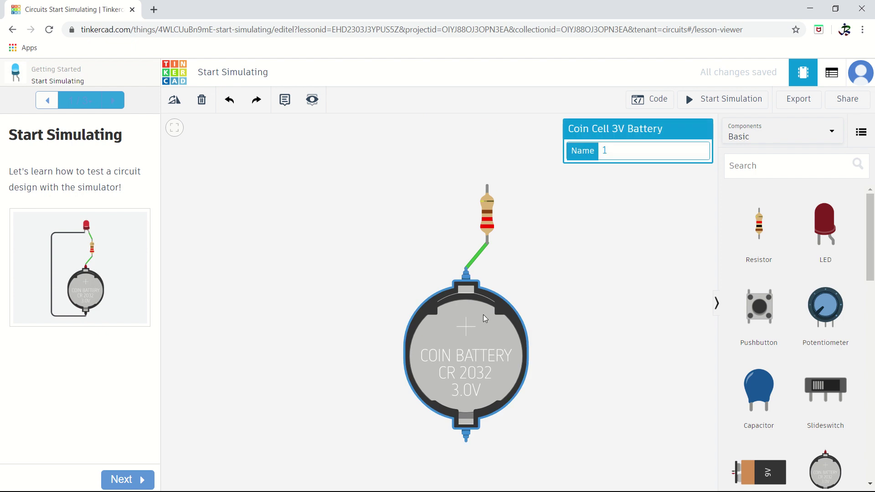
key(Delete)
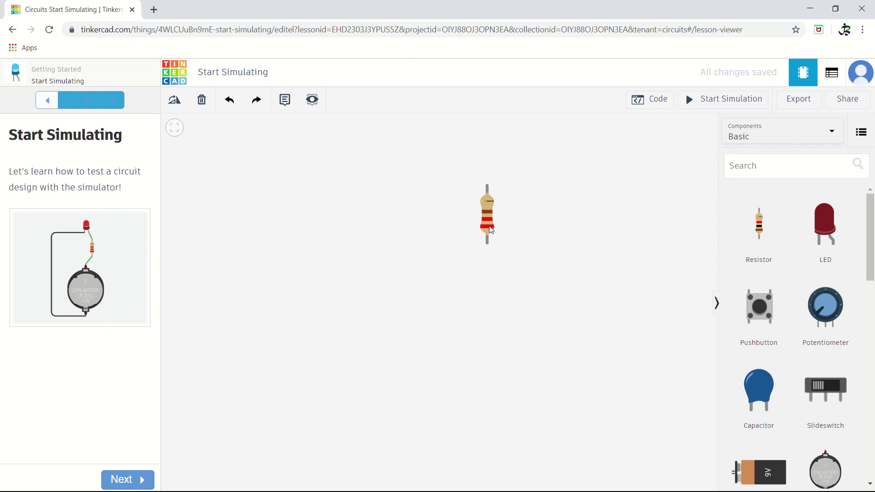
click(490, 229)
key(Delete)
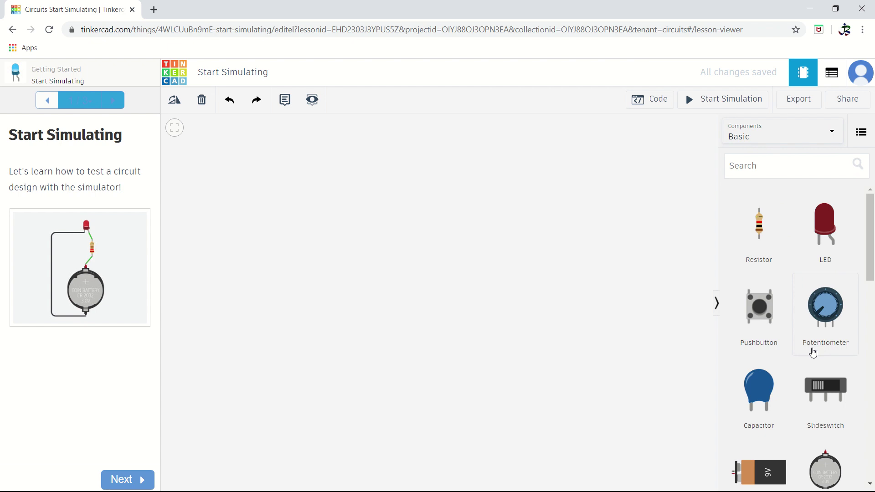
Scroll through the Basic components library to find the Resistor and LED
scroll(812, 353, down, 1)
scroll(811, 352, up, 1)
scroll(806, 315, down, 2)
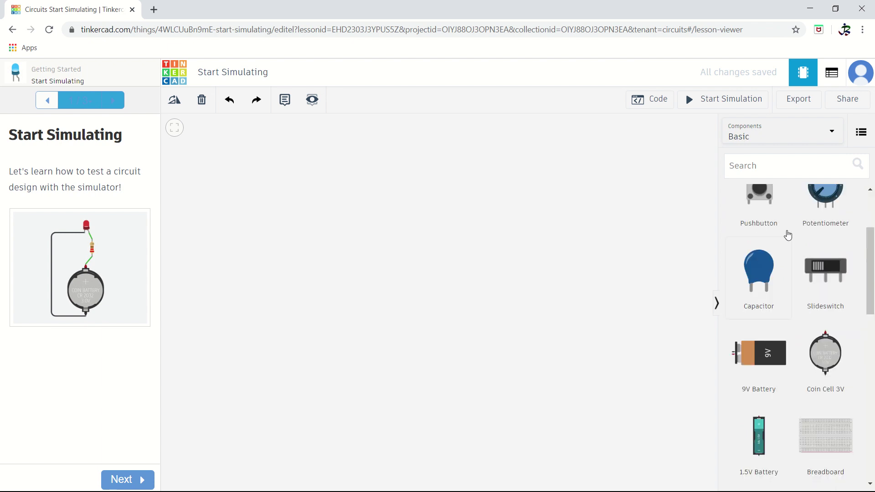
scroll(832, 365, down, 1)
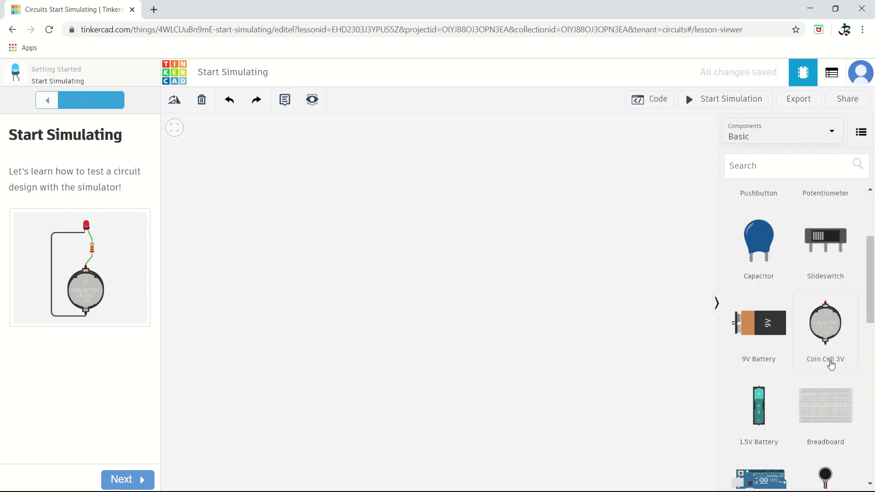
scroll(788, 376, down, 2)
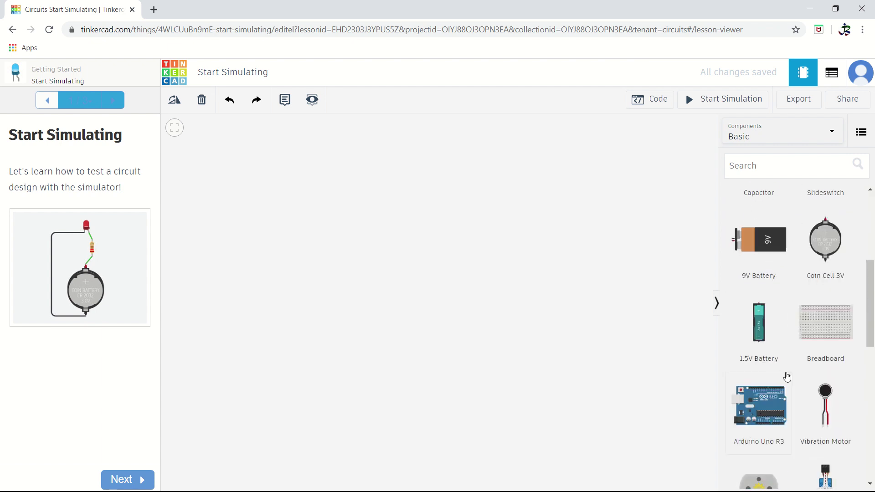
scroll(794, 383, down, 5)
scroll(819, 407, down, 4)
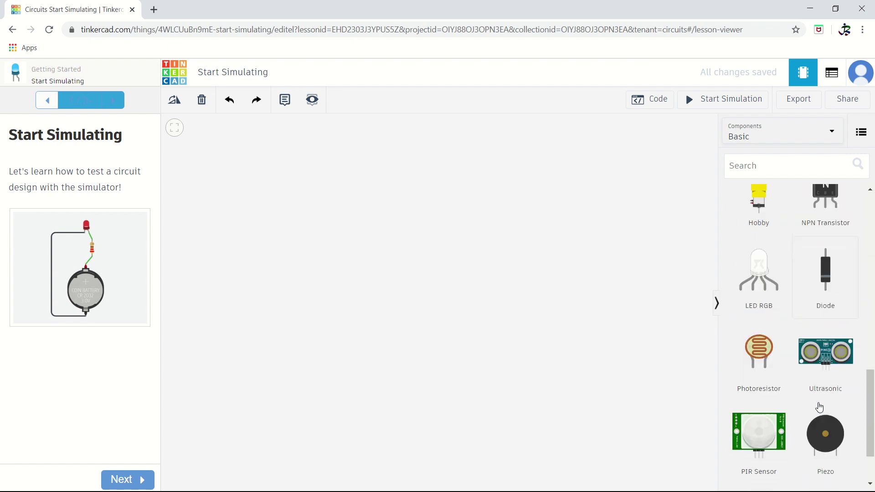
scroll(820, 407, up, 10)
scroll(819, 407, up, 5)
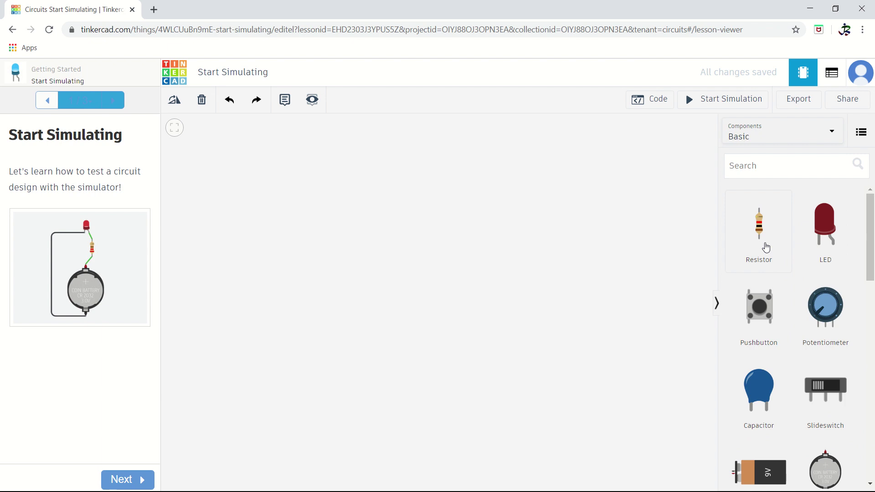
Place a resistor on the canvas and rename it R1
drag(766, 248, 345, 206)
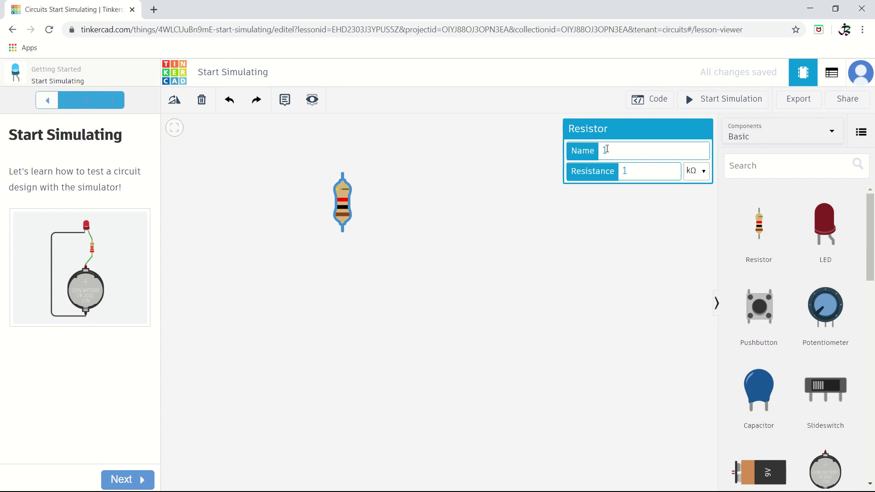
click(627, 151)
key(BackSpace)
text(R1)
click(695, 173)
click(695, 174)
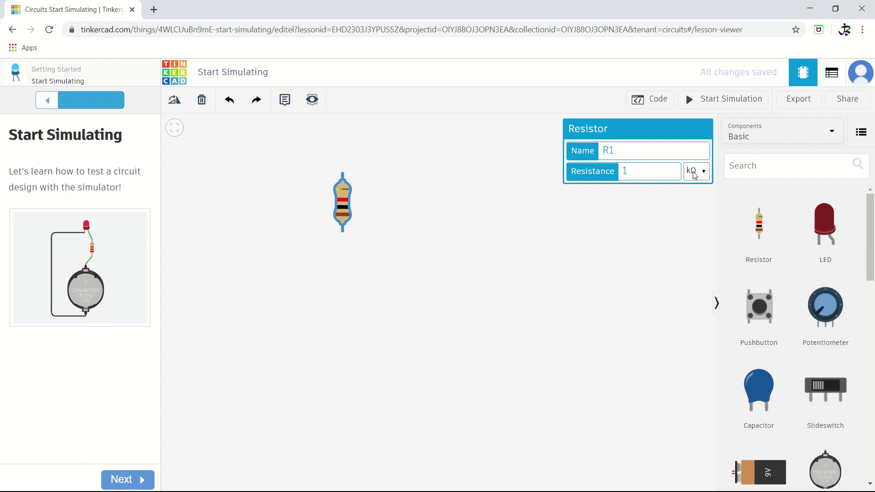
click(636, 150)
text(= 1 kilo ohm)
drag(654, 150, 677, 149)
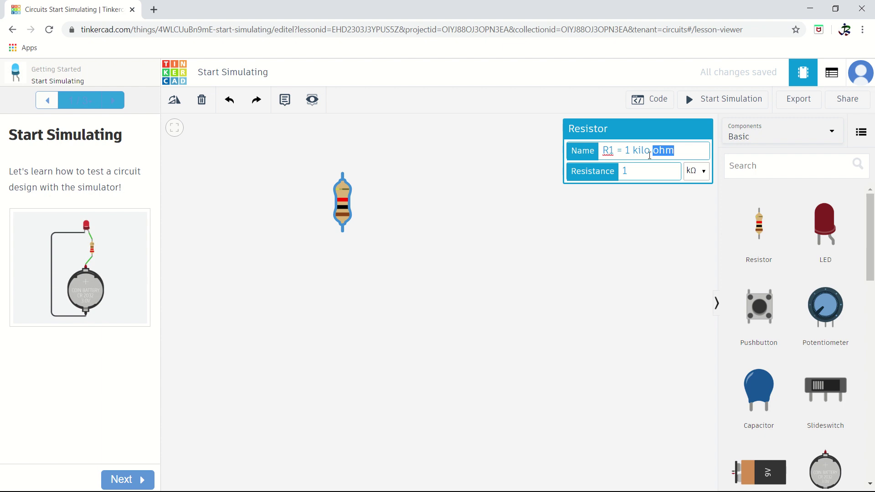
Set the resistor's resistance to 1000 Ω
click(628, 171)
text(000)
key(BackSpace)
key(BackSpace)
key(BackSpace)
click(701, 171)
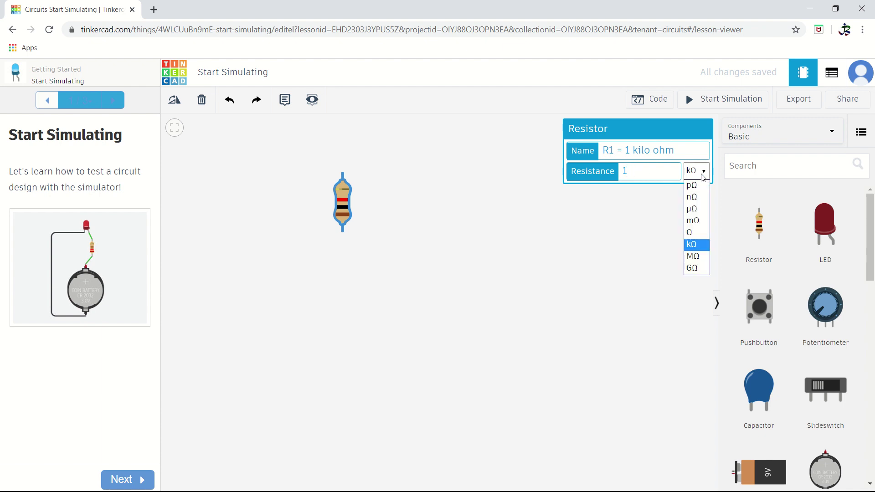
click(704, 234)
click(651, 174)
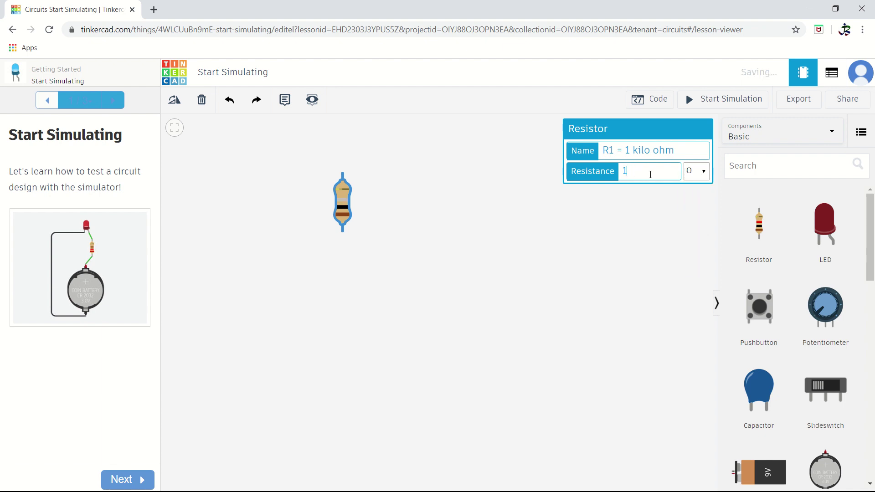
text(000)
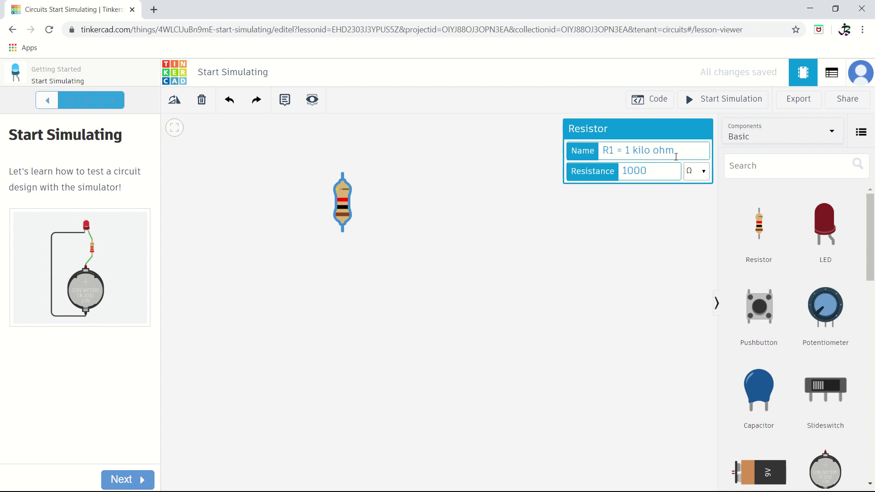
Trim the resistor's name back to R1 and reselect it to check its settings
drag(676, 152, 619, 152)
key(BackSpace)
click(378, 236)
click(346, 218)
Place an LED on the canvas and name it LED
drag(814, 242, 456, 210)
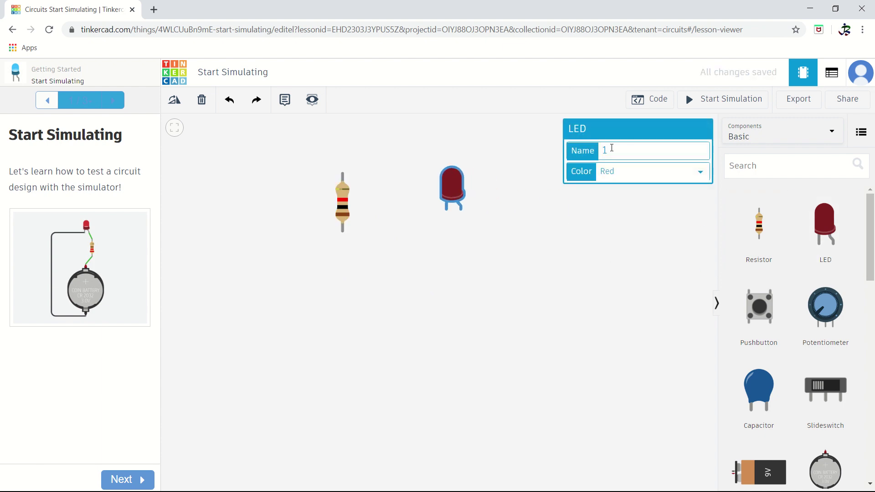
click(612, 149)
key(Return)
click(611, 146)
click(611, 146)
text(LED)
Cycle the LED colour through Yellow, Orange and Blue, settling on Green
click(629, 180)
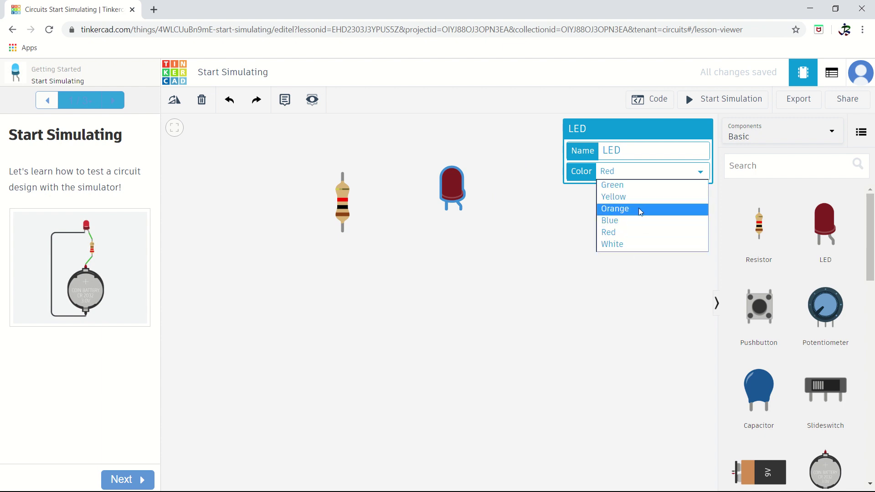
click(641, 189)
click(651, 172)
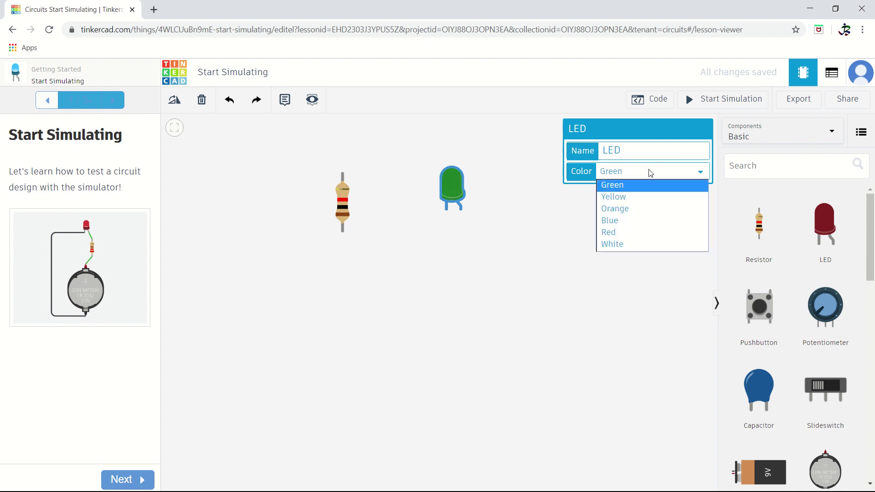
click(647, 197)
click(656, 175)
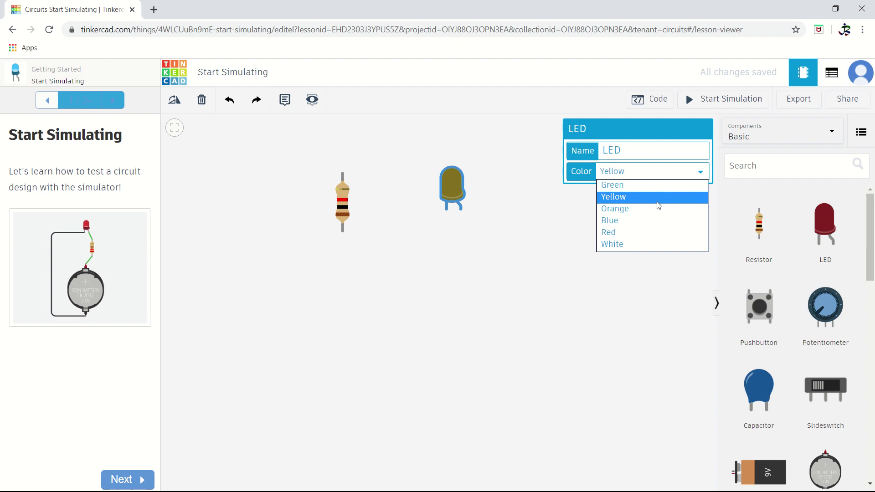
click(657, 207)
click(662, 175)
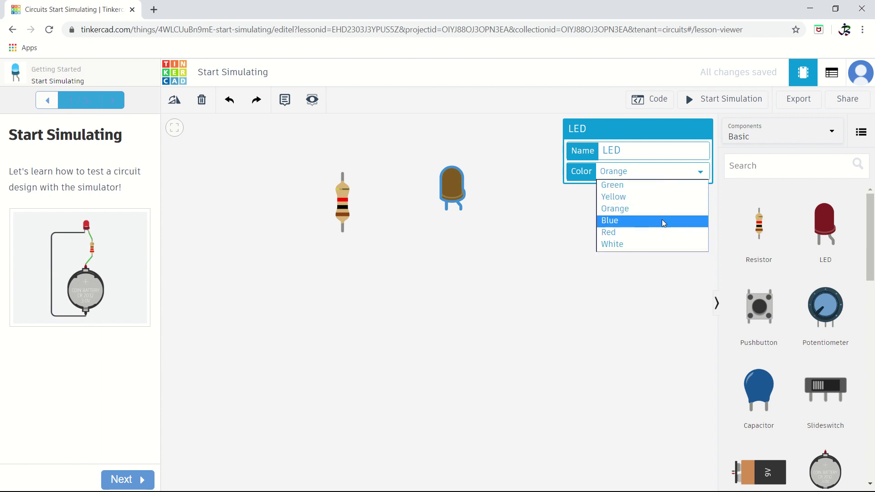
click(663, 225)
click(662, 171)
click(659, 187)
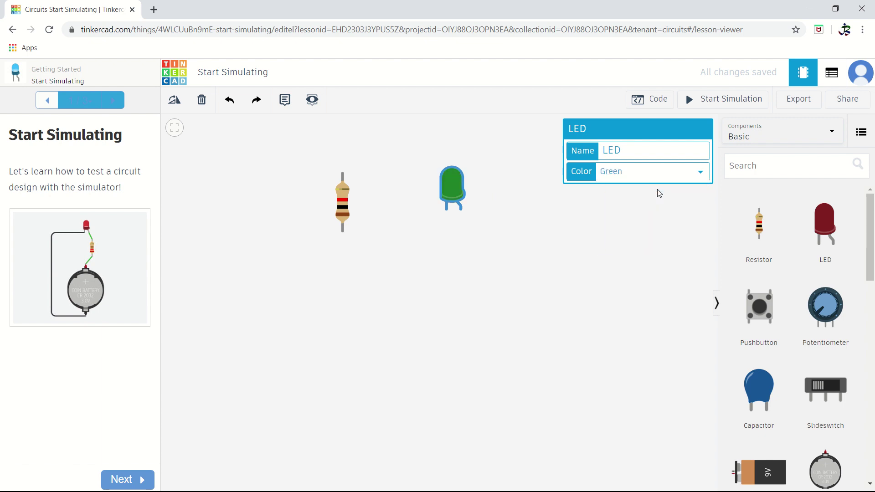
click(559, 240)
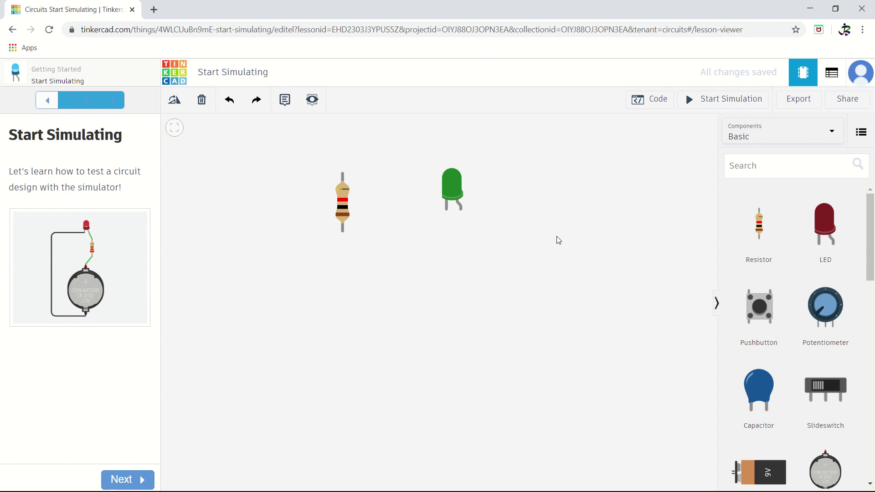
Add a 9V battery to the canvas and name it Battery
scroll(767, 471, down, 1)
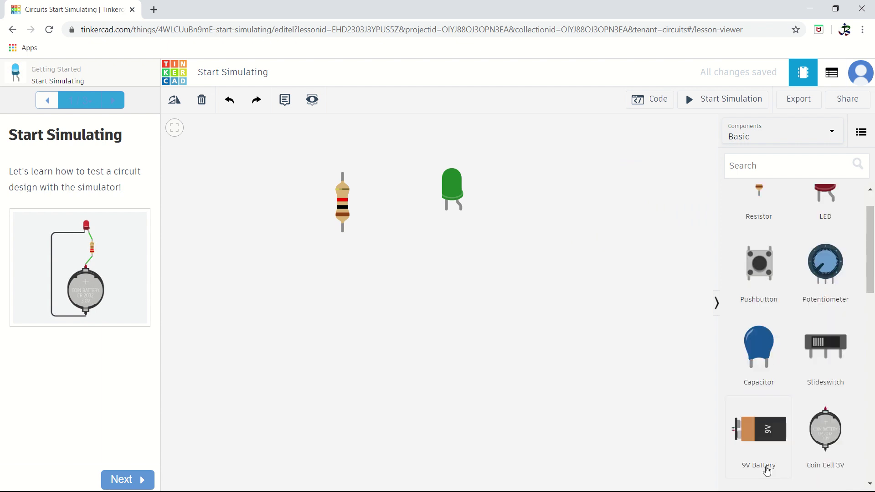
scroll(767, 471, down, 4)
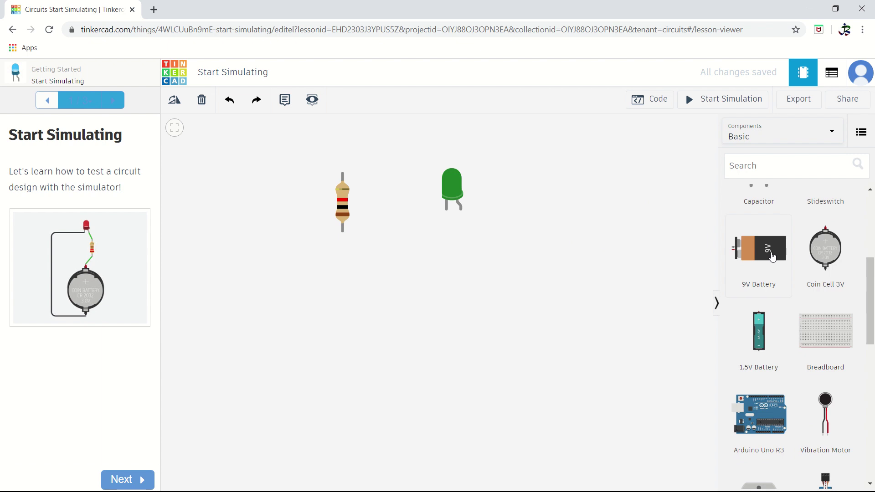
drag(772, 258, 349, 339)
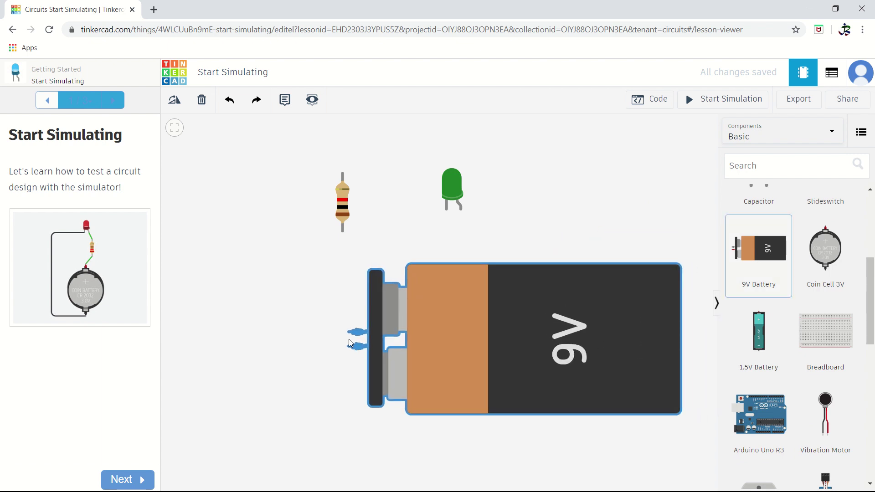
click(548, 235)
click(516, 334)
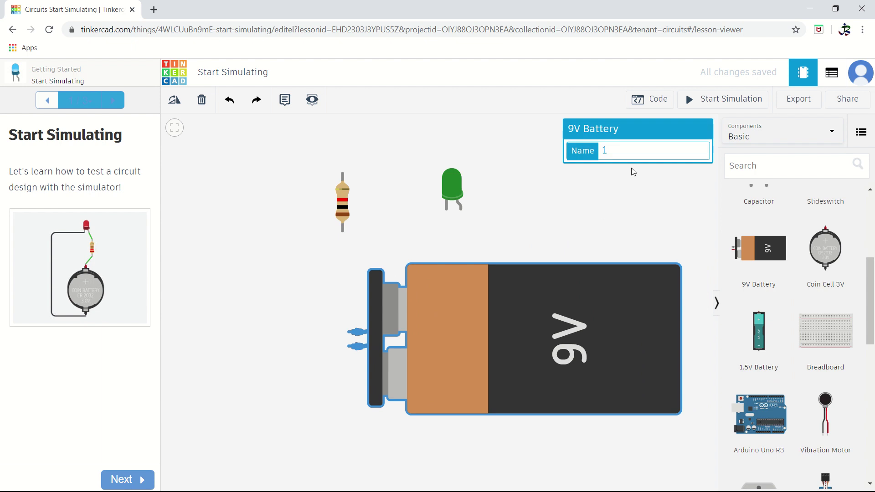
click(615, 152)
text(Battery)
click(560, 221)
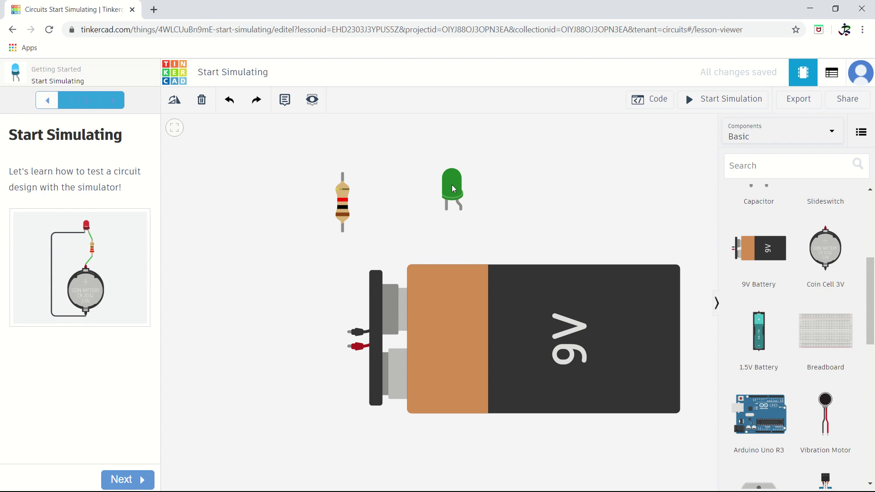
Move the resistor to the canvas's lower left and the green LED up and left
drag(343, 211, 236, 210)
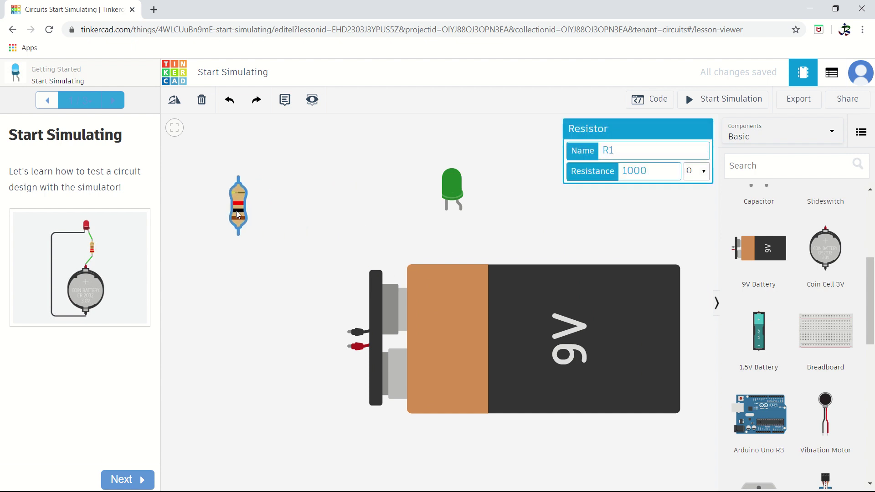
click(451, 189)
drag(451, 189, 331, 191)
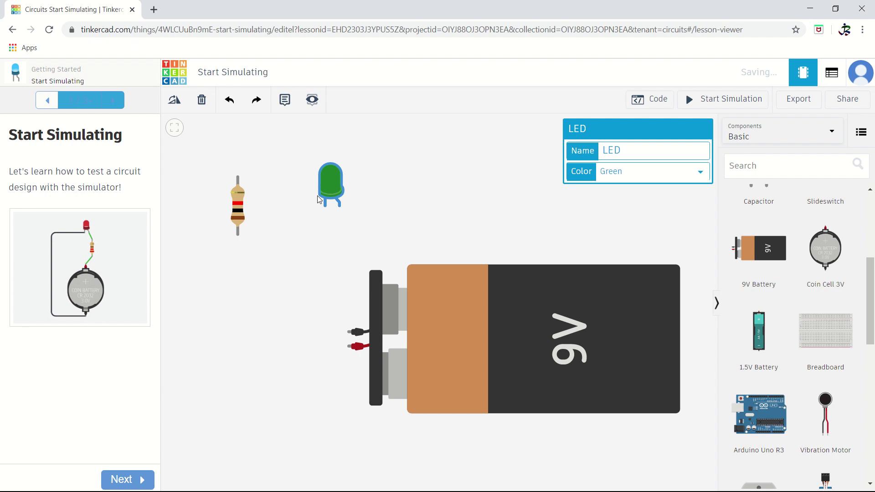
click(231, 216)
drag(231, 216, 202, 285)
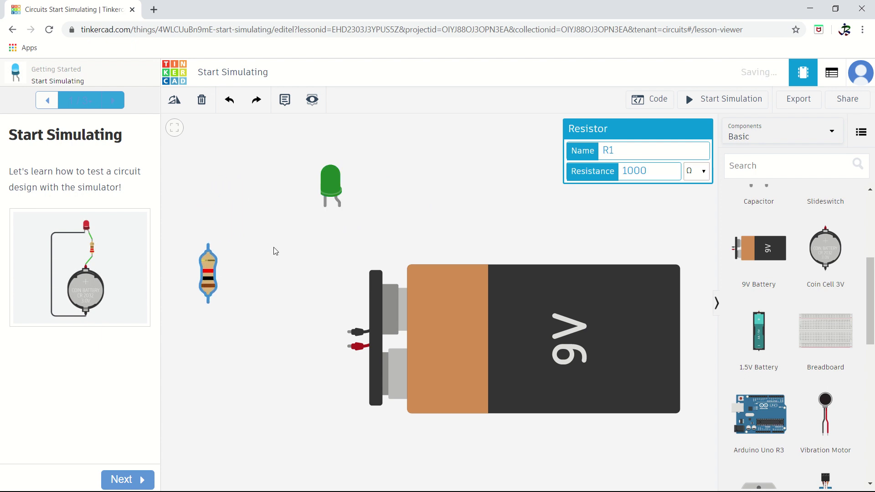
click(327, 187)
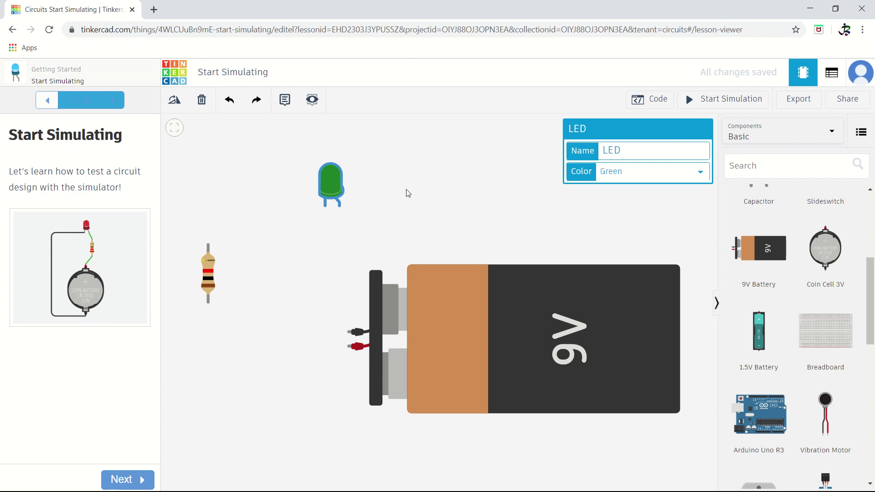
drag(313, 171, 279, 161)
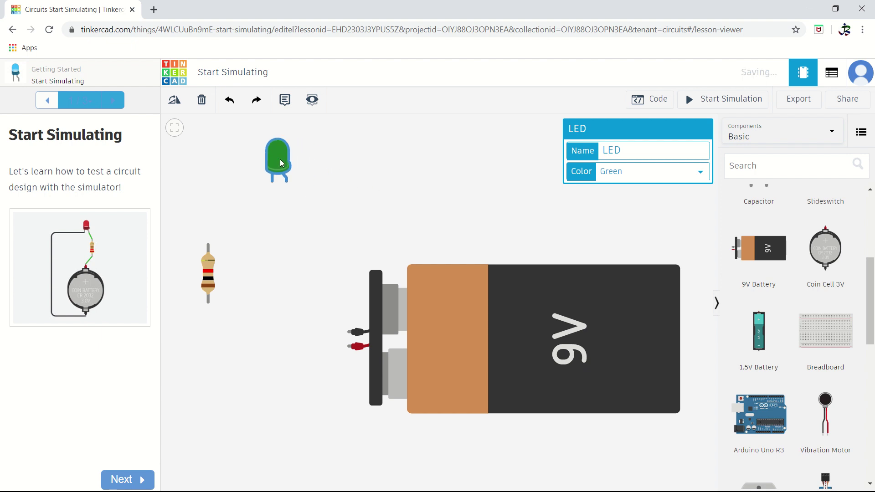
Wire the battery's positive terminal to the LED anode and the LED cathode to the negative terminal
click(349, 347)
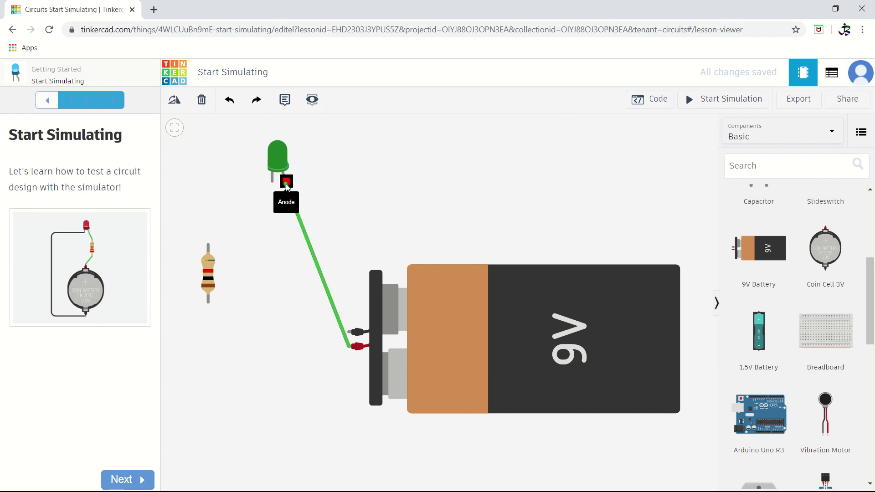
click(286, 182)
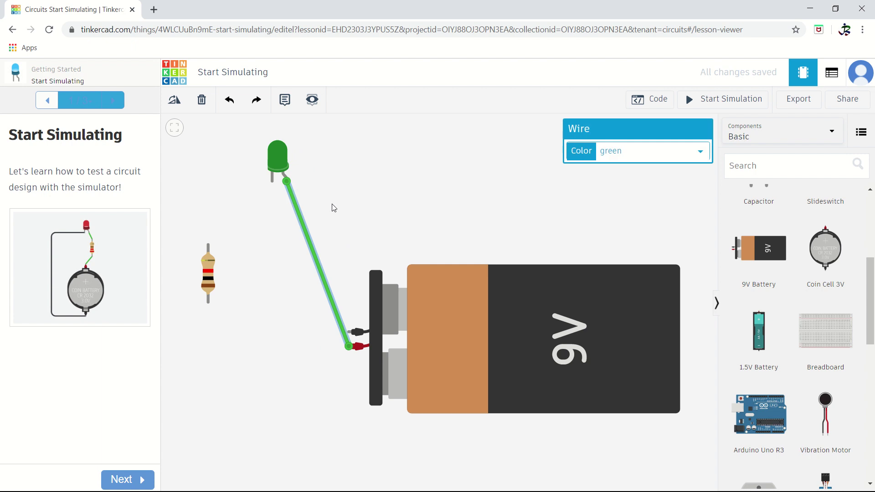
click(272, 181)
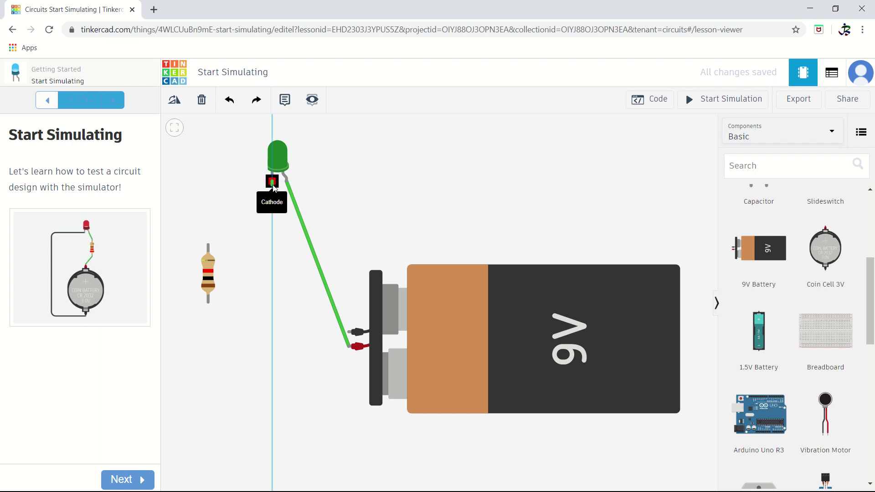
click(353, 333)
click(391, 207)
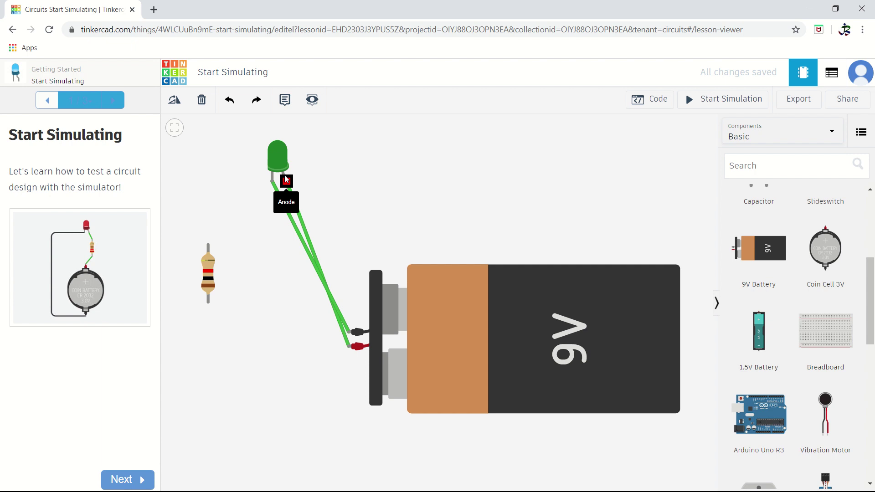
Delete both wires and redraw them: negative terminal to LED anode, positive terminal to cathode
click(345, 336)
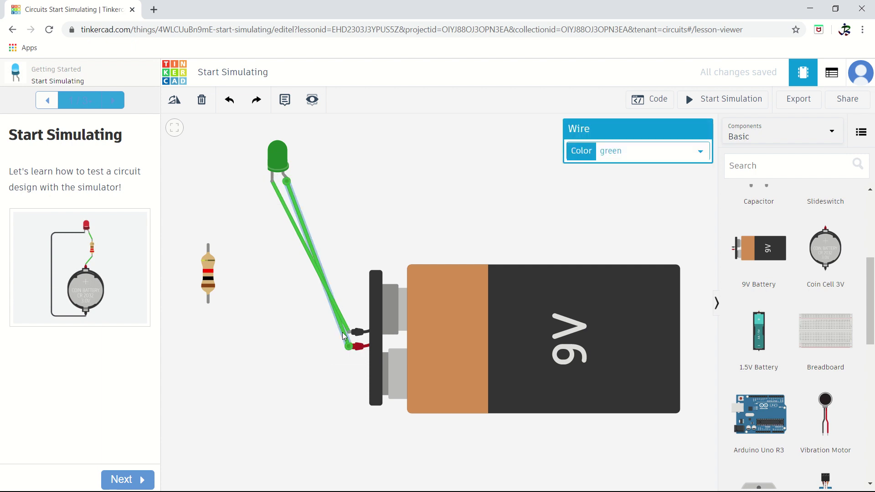
key(Delete)
click(346, 324)
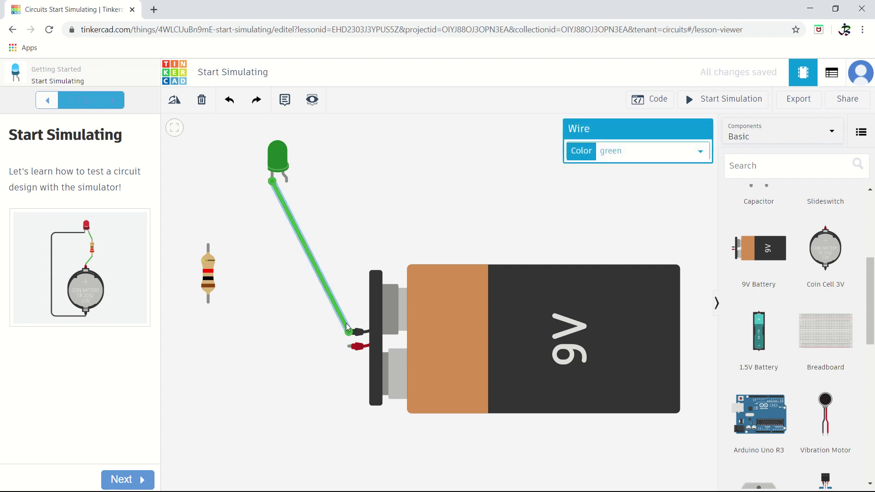
key(Delete)
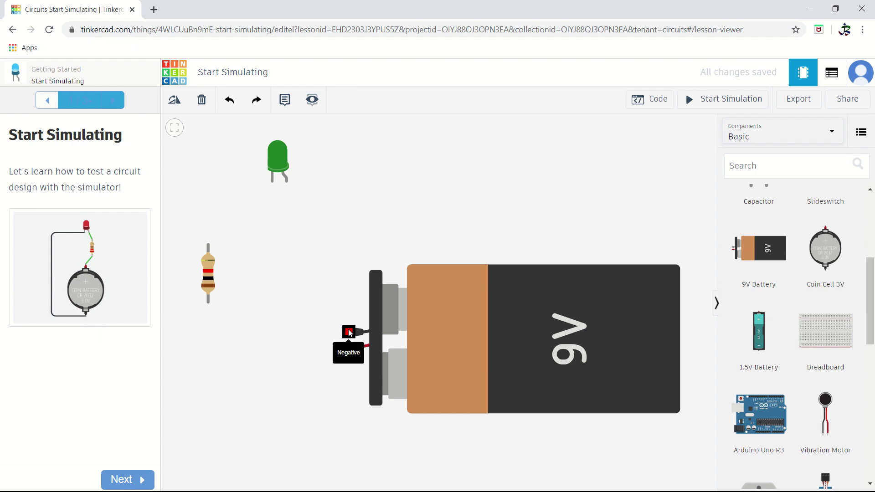
click(349, 330)
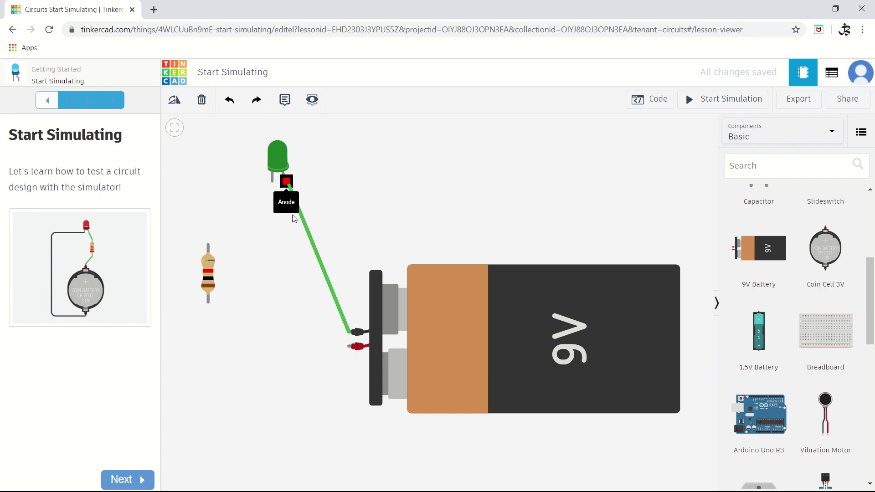
click(289, 187)
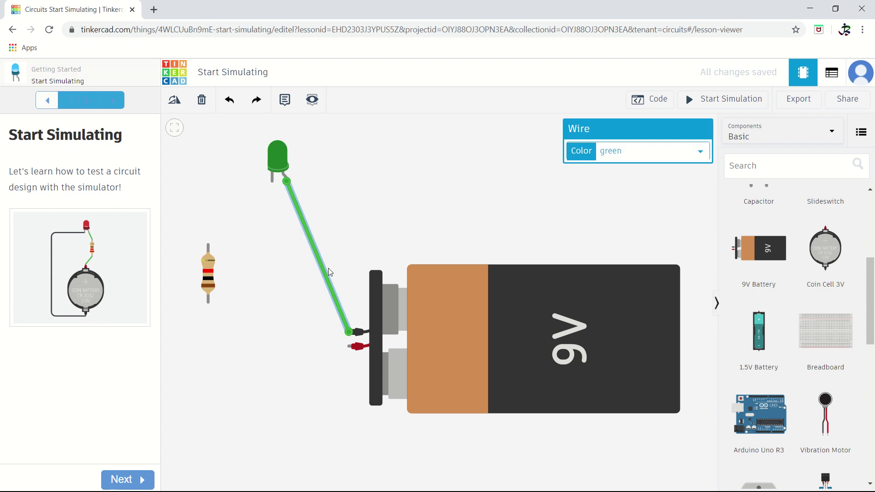
click(351, 347)
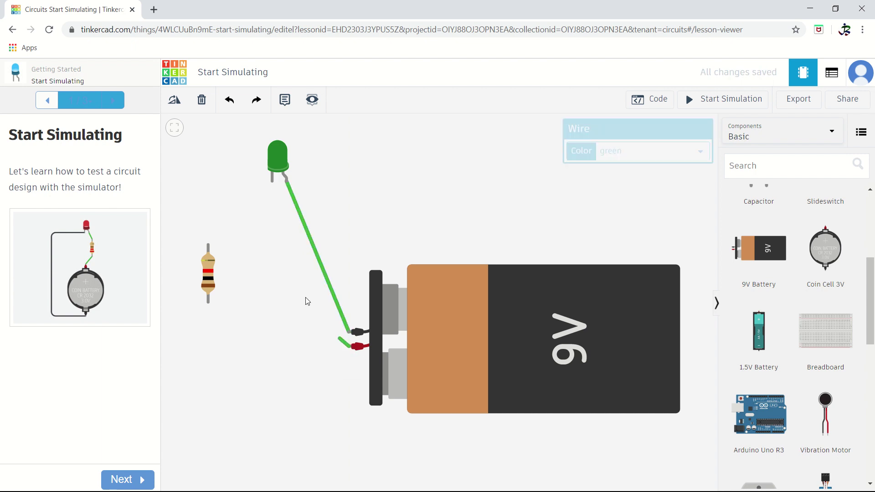
click(269, 183)
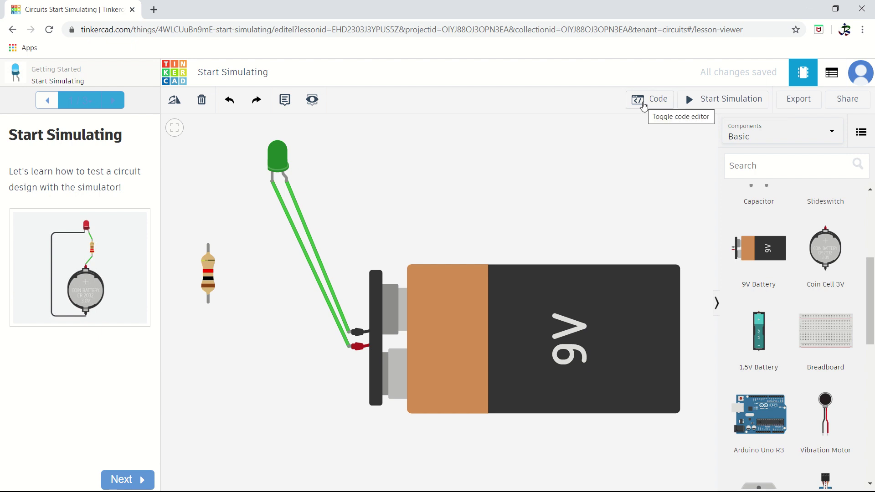
click(721, 102)
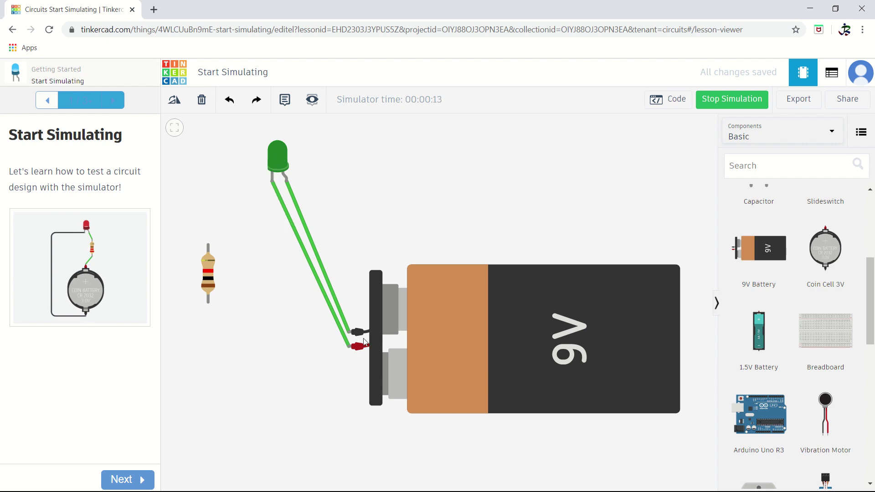
click(709, 107)
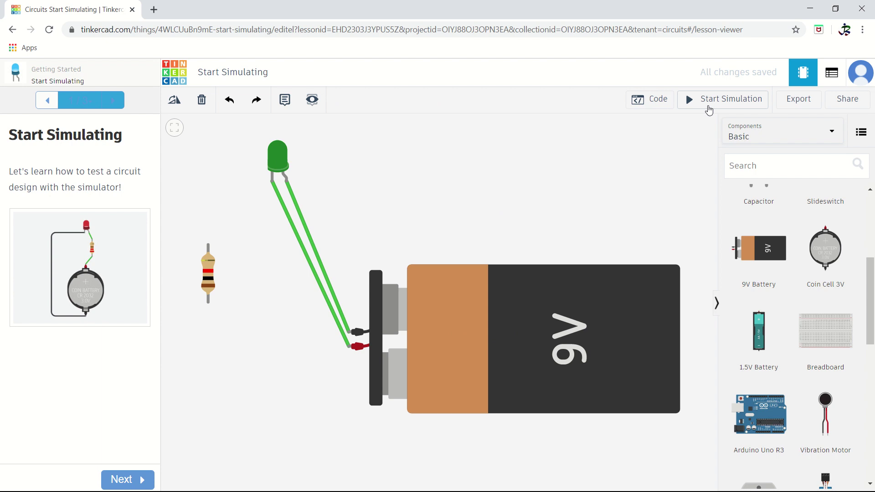
Replace both wires: battery positive to the LED's bent anode leg, negative to its cathode
click(327, 300)
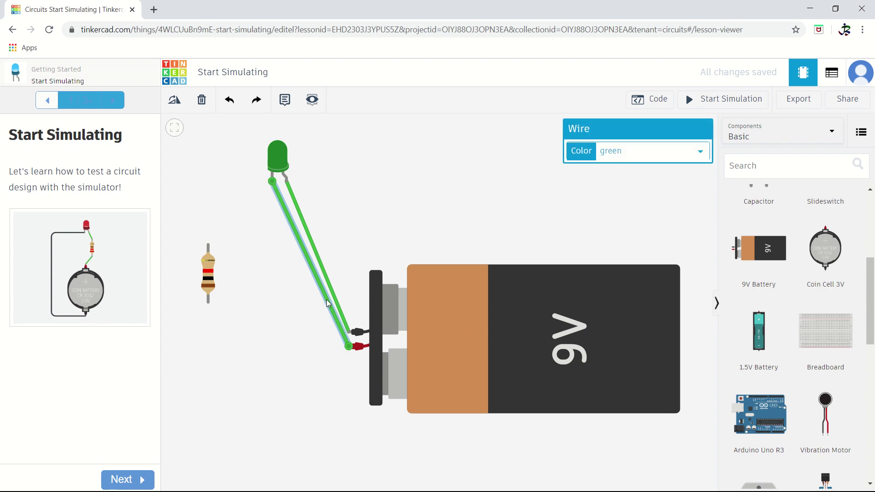
key(Delete)
click(334, 301)
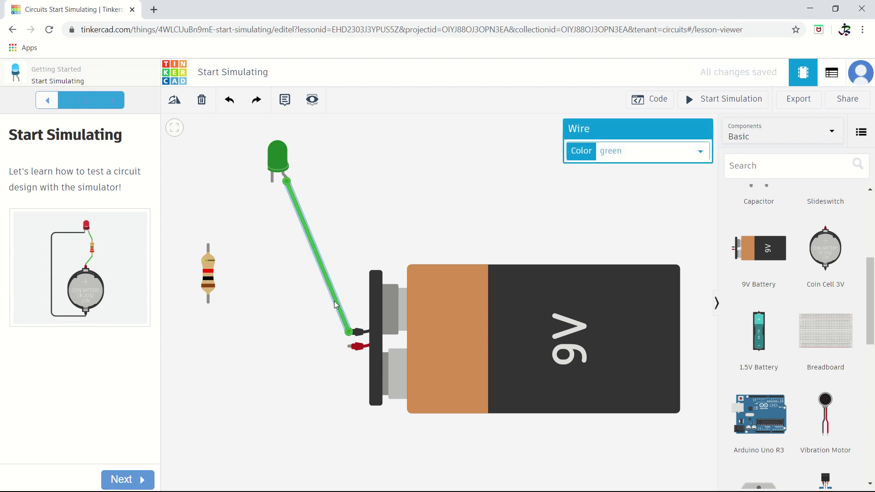
key(Delete)
click(351, 347)
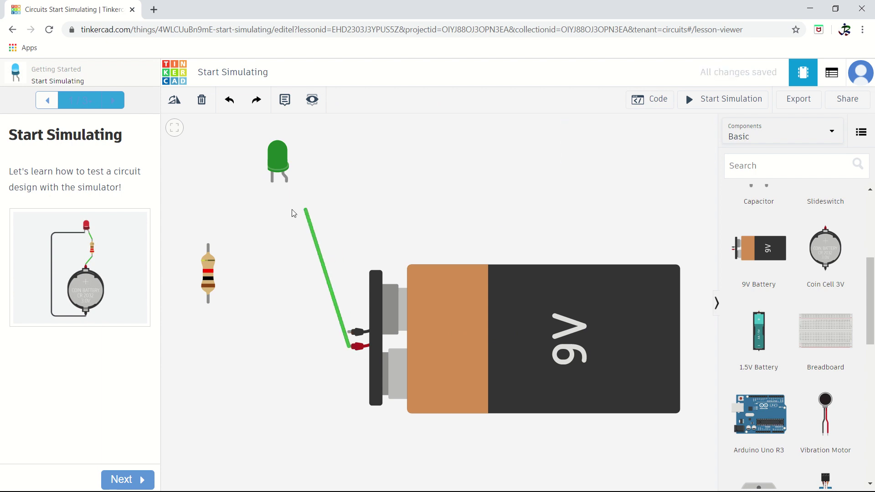
click(287, 181)
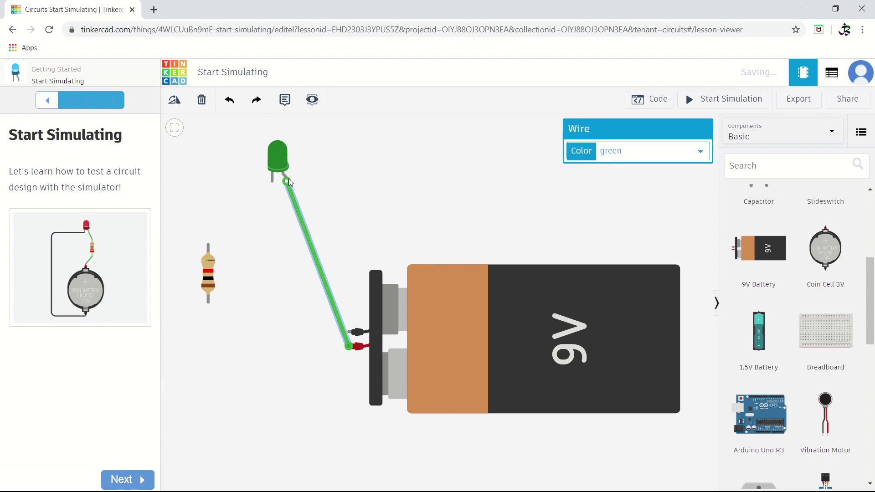
click(354, 332)
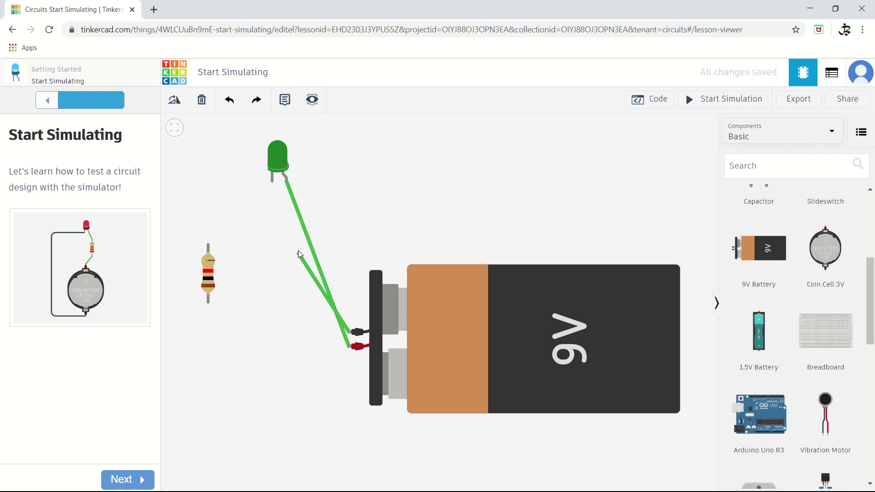
click(271, 180)
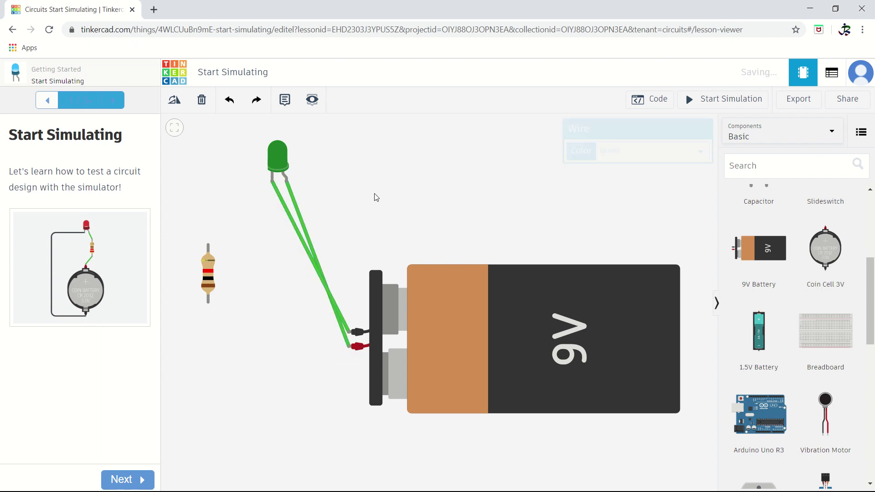
Start the simulation, stop it, then run it again
click(711, 105)
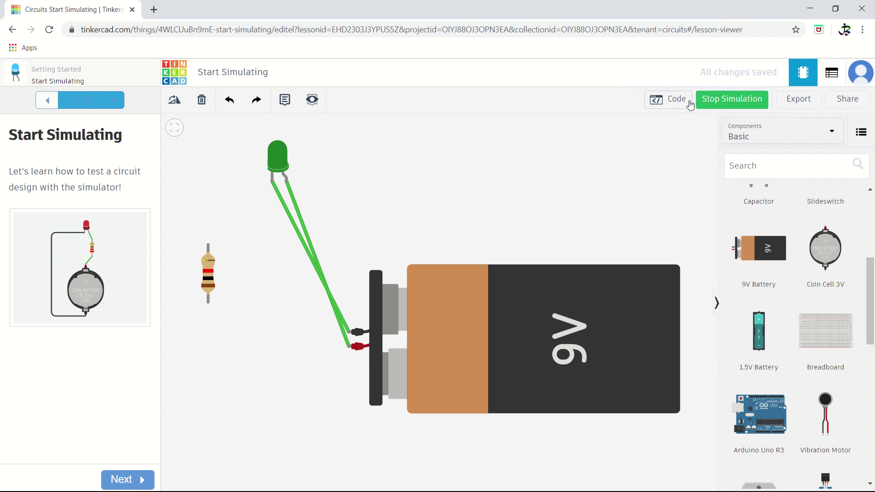
mouse_move(270, 157)
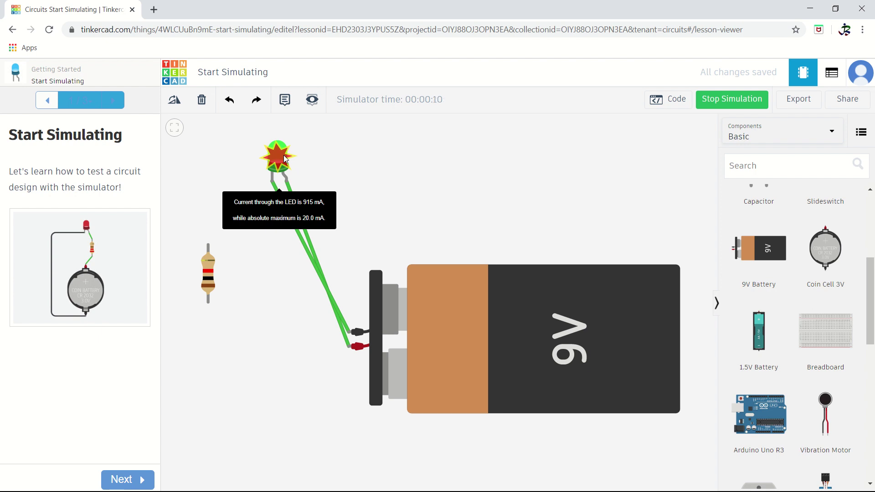
click(721, 105)
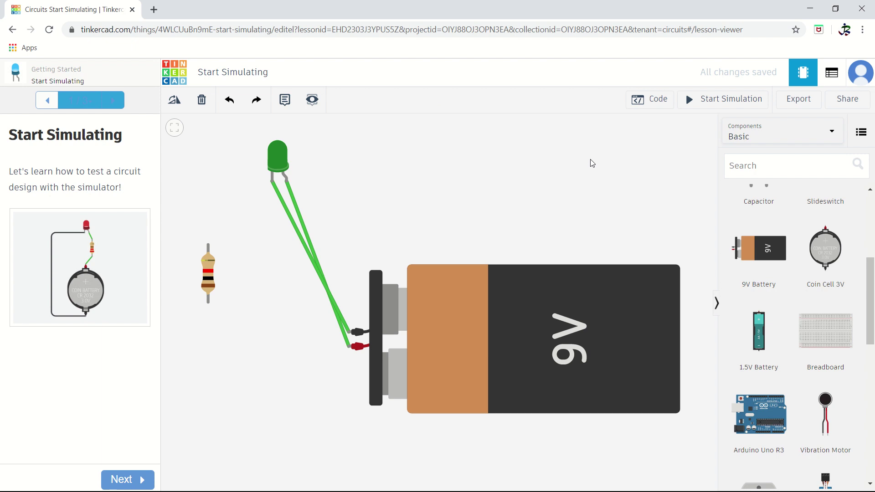
click(702, 105)
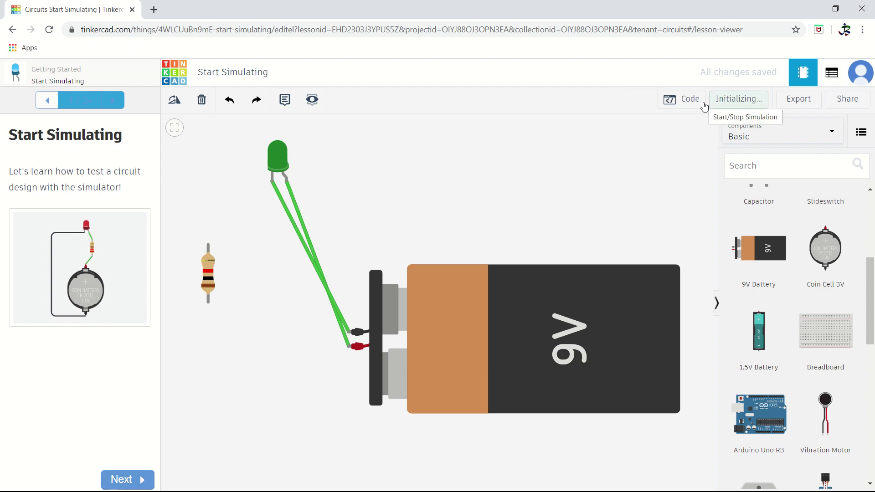
Check the LED's 915 mA overcurrent warning and R1's 1000 Ω, then stop the simulation
click(280, 161)
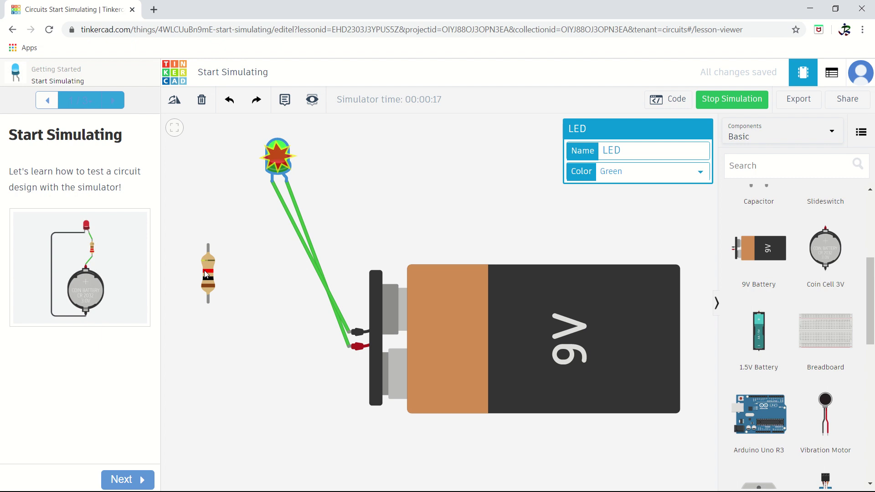
click(208, 283)
mouse_move(277, 158)
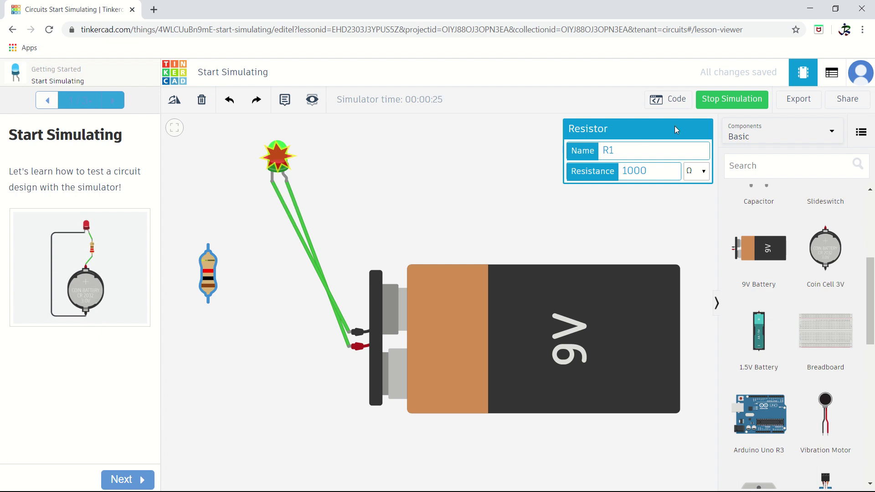
click(725, 103)
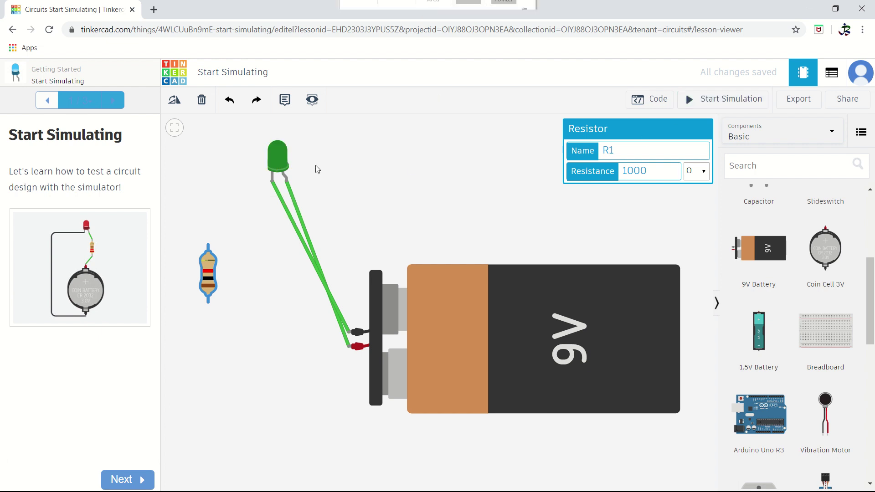
Delete both wires running directly from the LED to the 9V battery
click(463, 176)
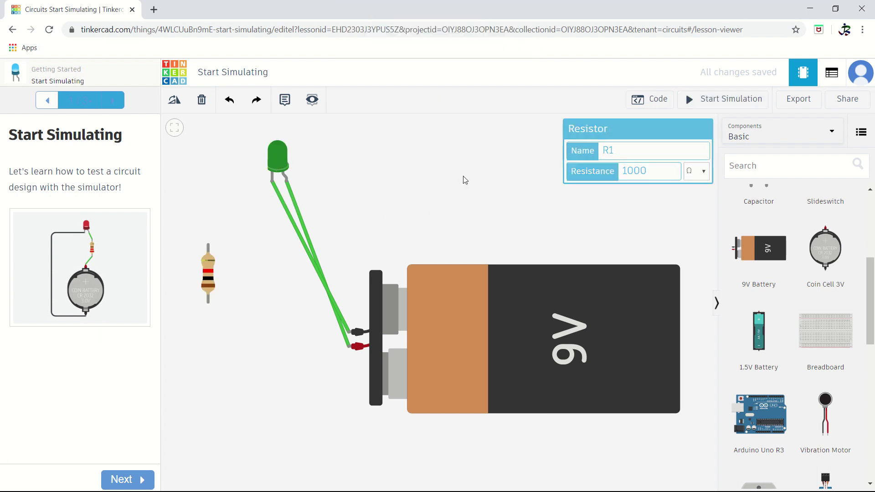
click(304, 216)
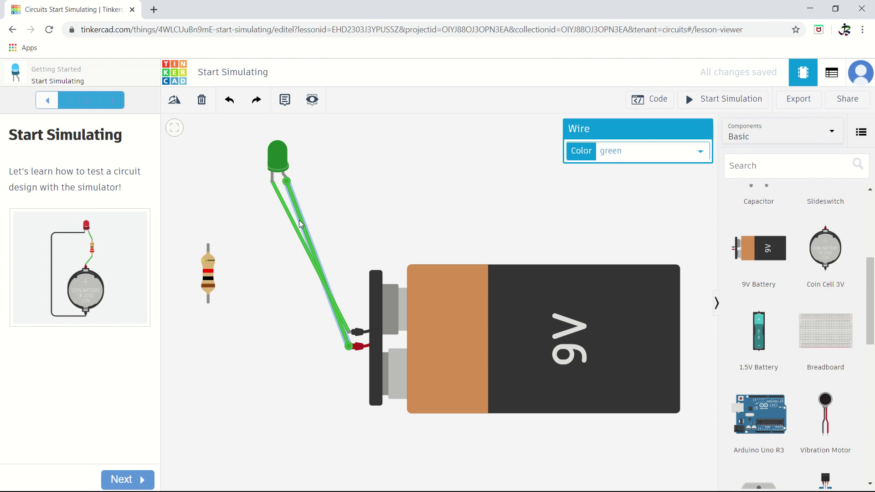
key(Delete)
click(296, 228)
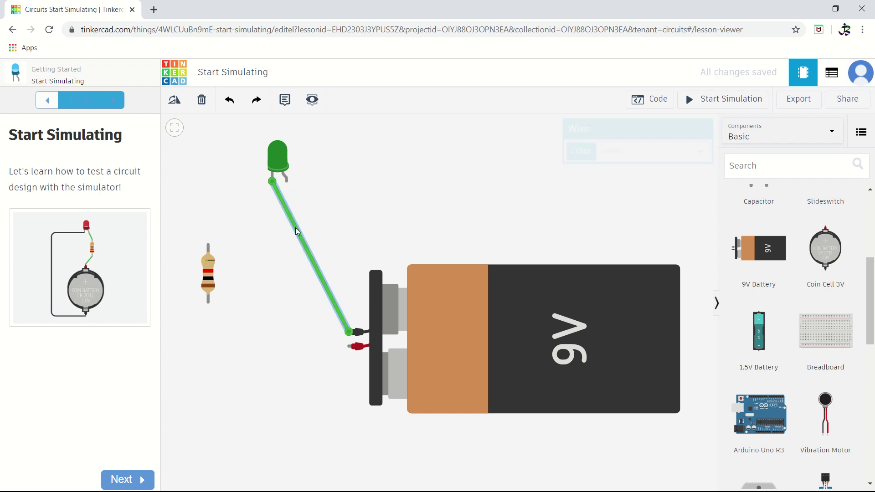
key(Delete)
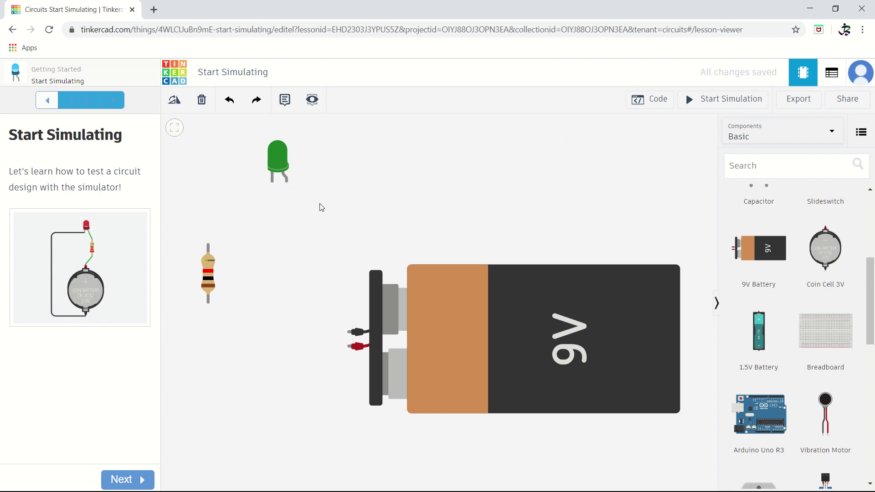
Start a fresh wire from the LED anode toward the battery's positive terminal, redrawing it once
click(286, 183)
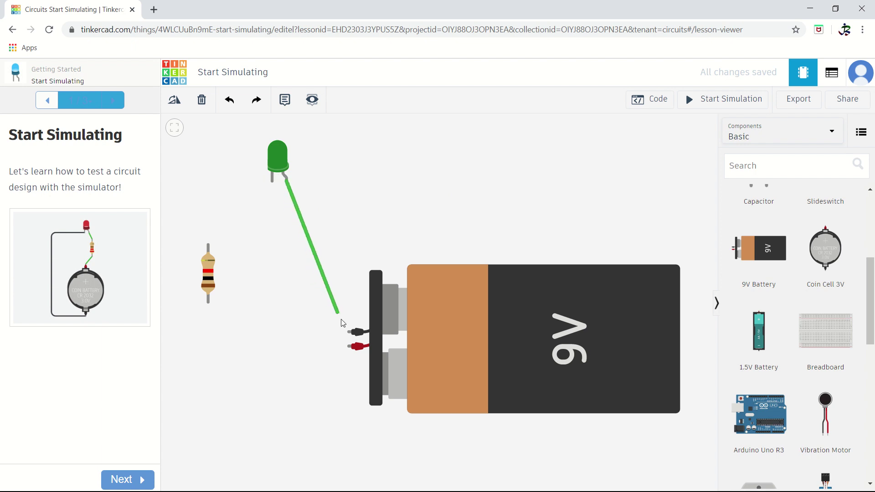
click(345, 350)
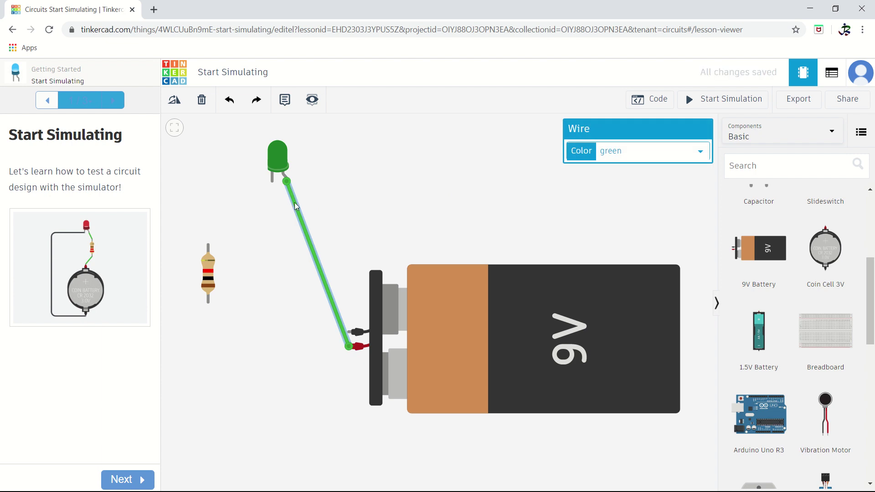
key(Delete)
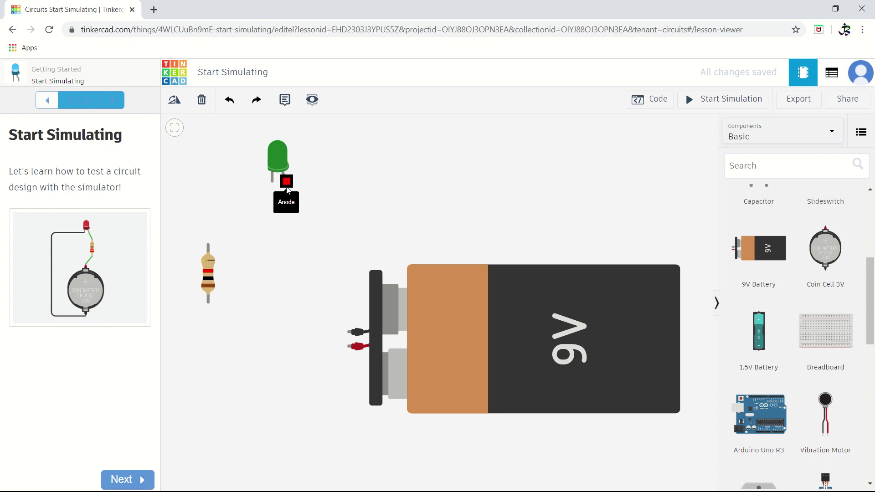
click(288, 183)
Finish the anode wire on battery positive, then wire the LED cathode through R1 to battery negative
click(348, 349)
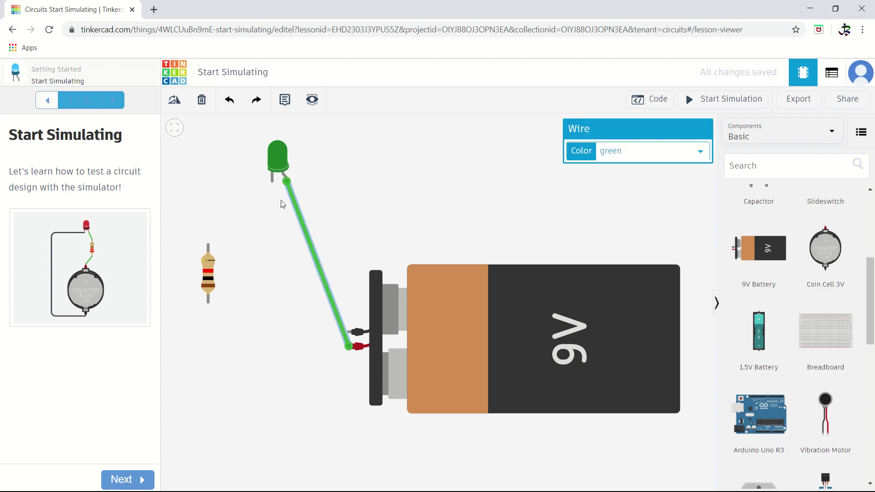
click(272, 186)
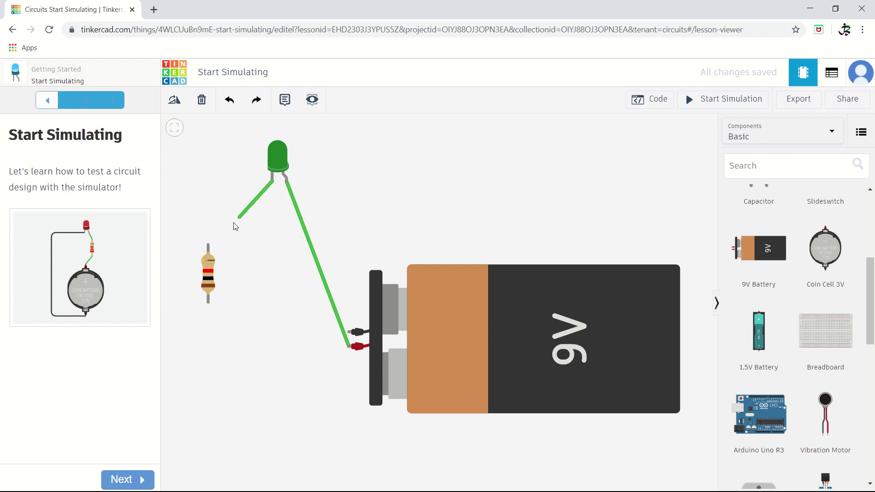
click(209, 246)
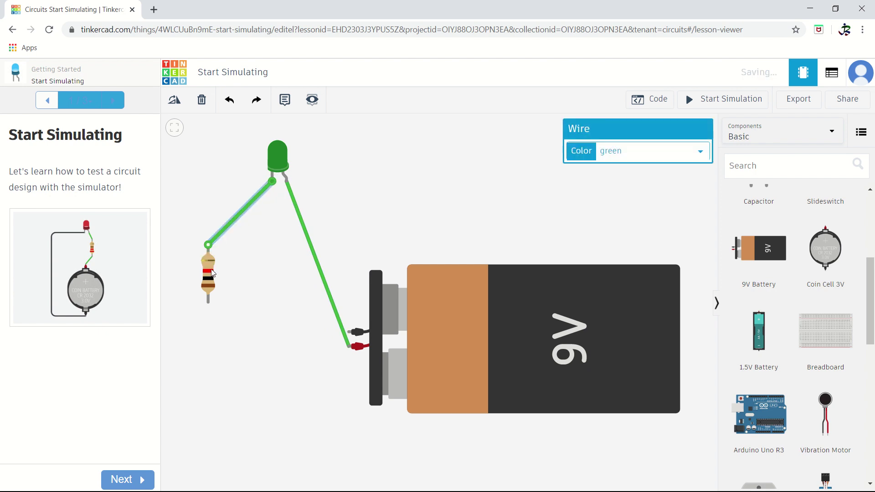
click(208, 303)
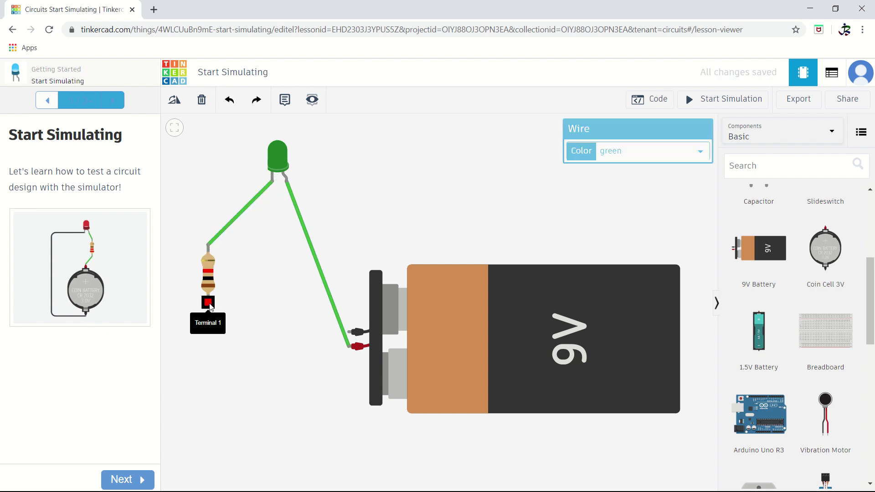
click(347, 332)
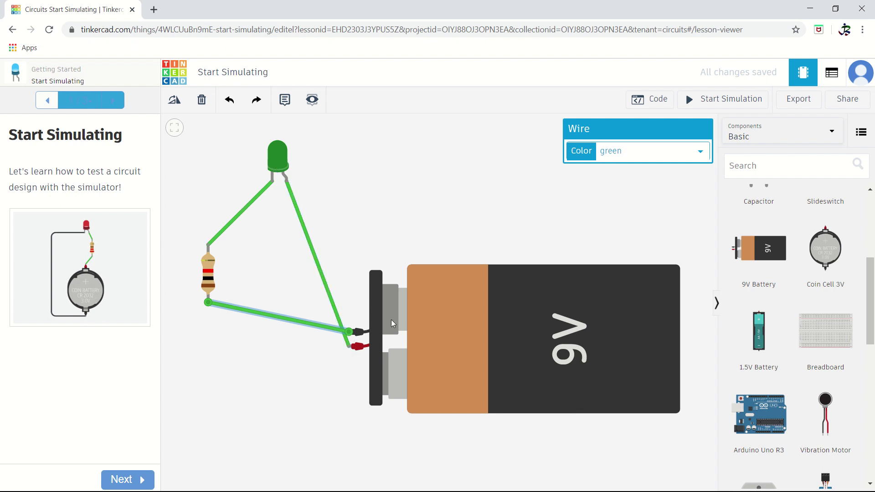
click(709, 103)
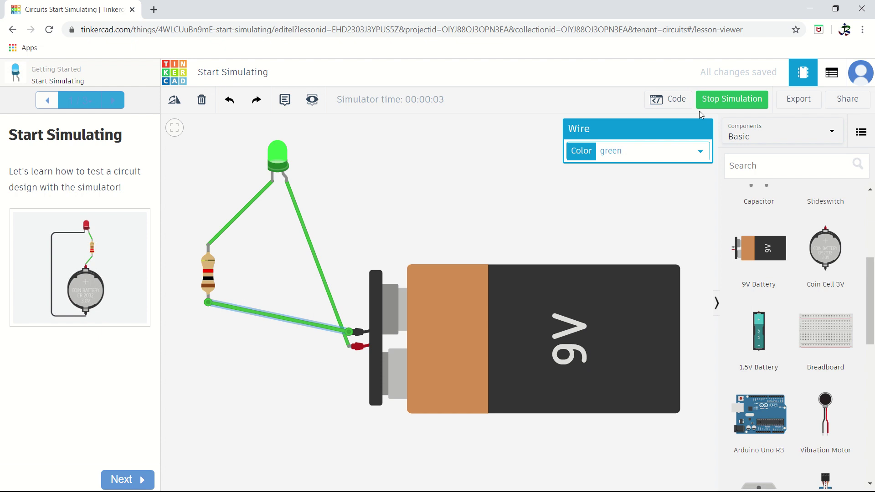
click(714, 103)
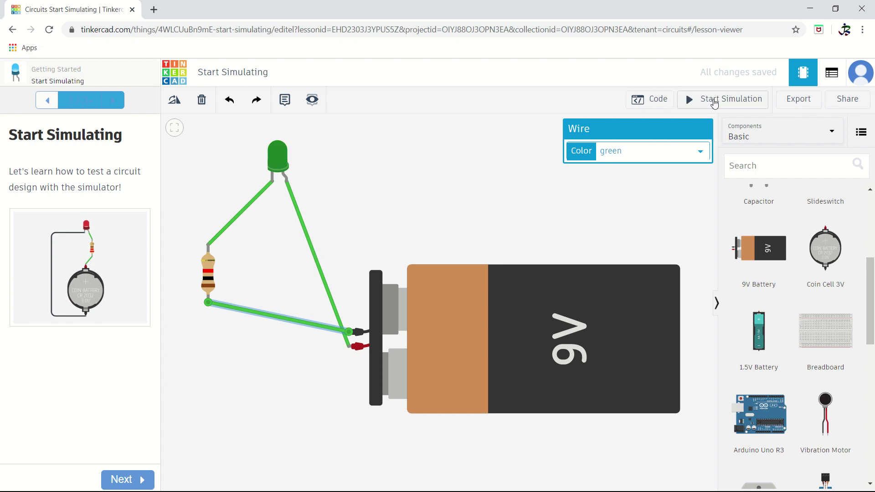
click(714, 104)
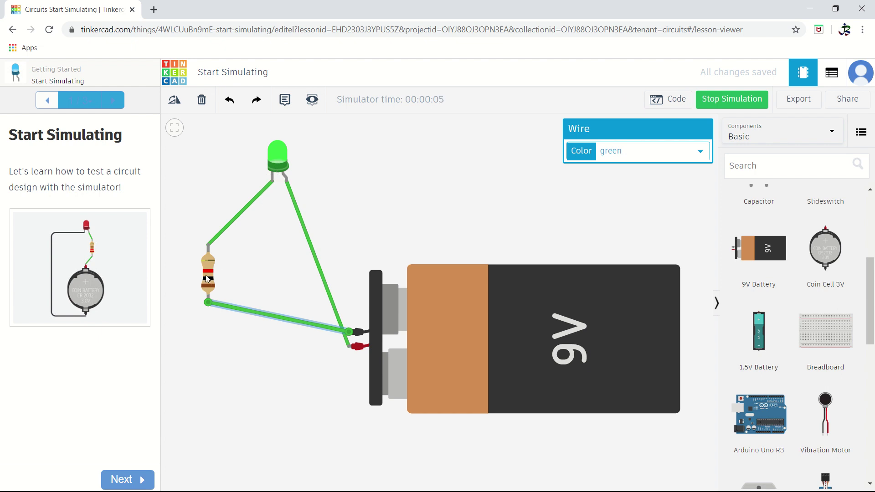
click(256, 287)
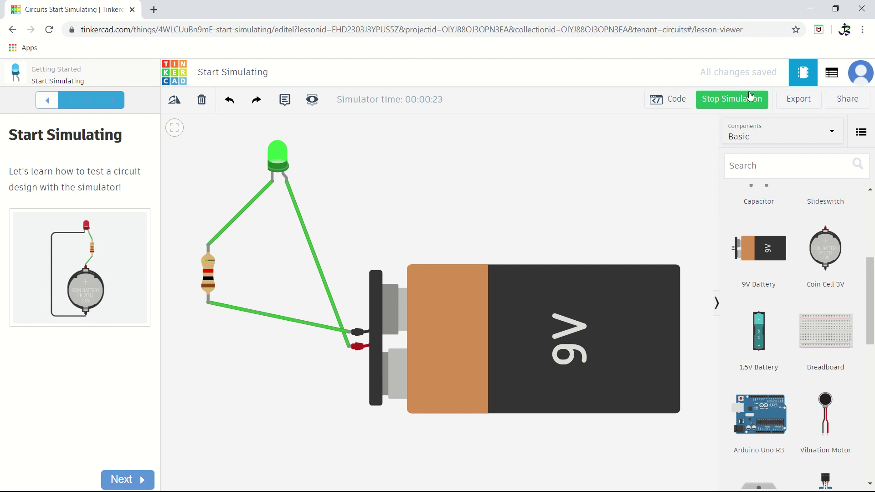
click(724, 104)
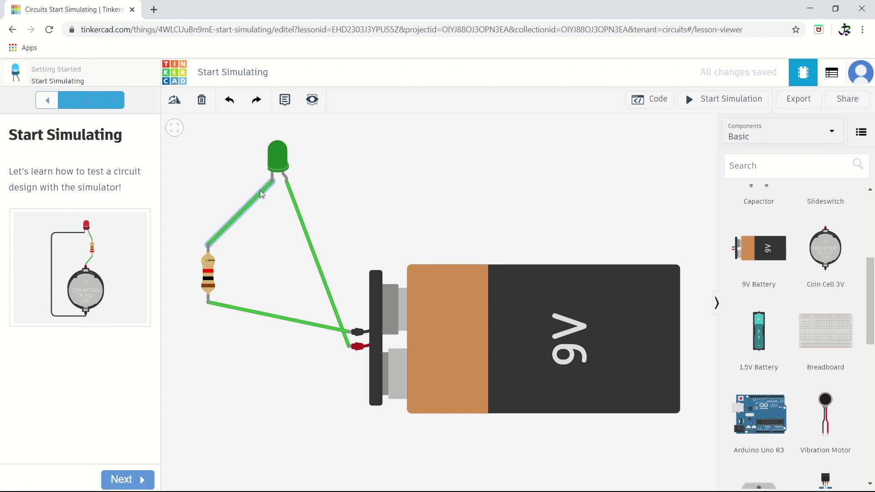
Leave the Start Simulating lesson for the dashboard, briefly reopen it, then return to Circuits
click(175, 81)
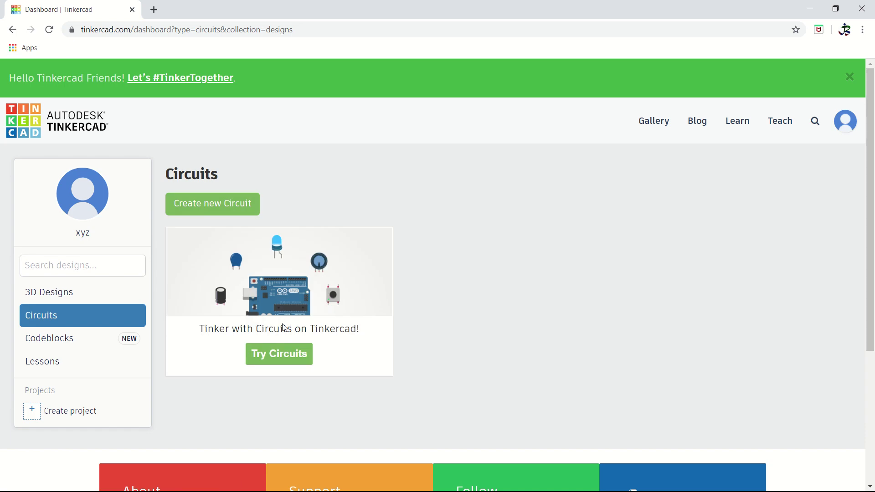
click(282, 355)
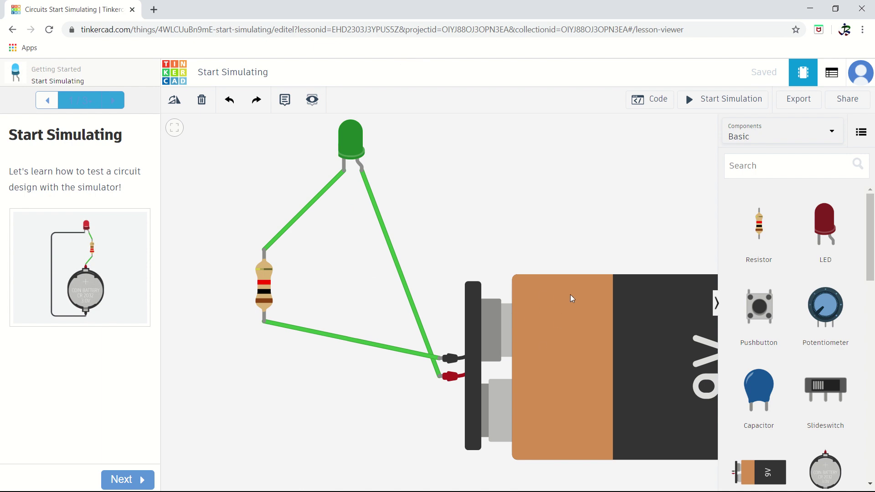
mouse_move(387, 3)
click(177, 77)
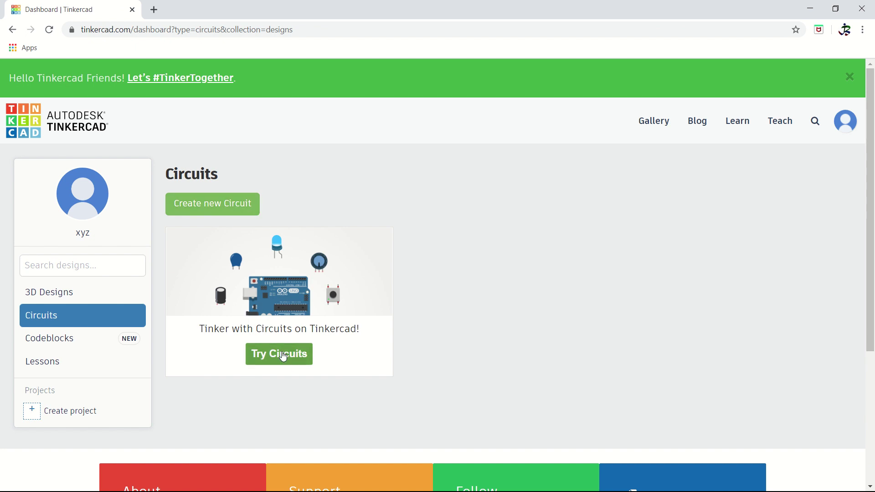
Create a blank circuit and retitle it from 'Spectacular Curcan-Blad' to 'LED ON OFF'
click(229, 208)
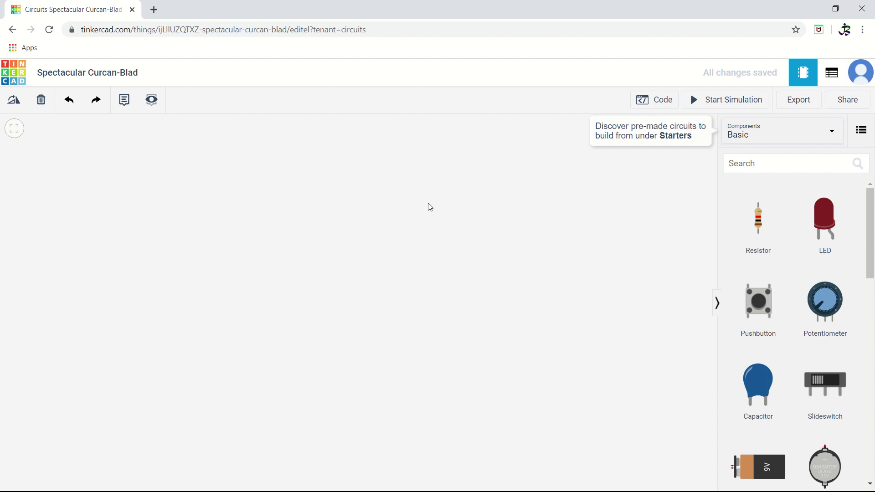
click(101, 78)
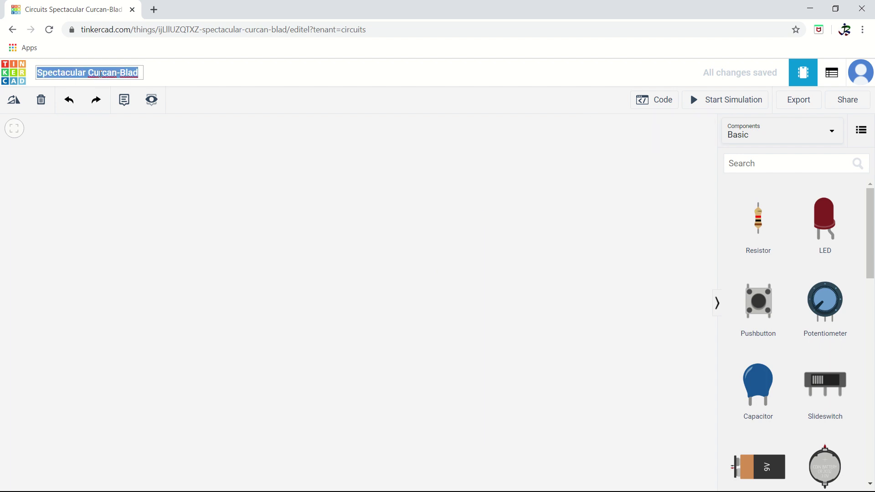
text(LED O)
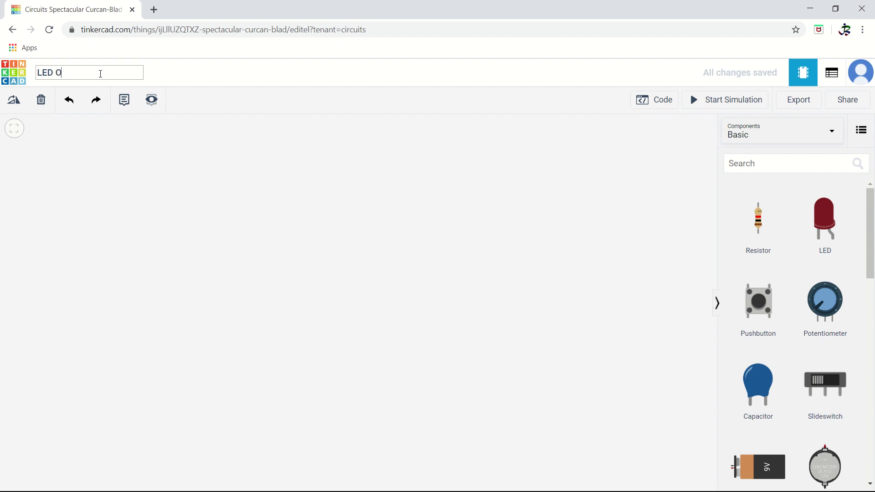
text(N OFF)
click(155, 149)
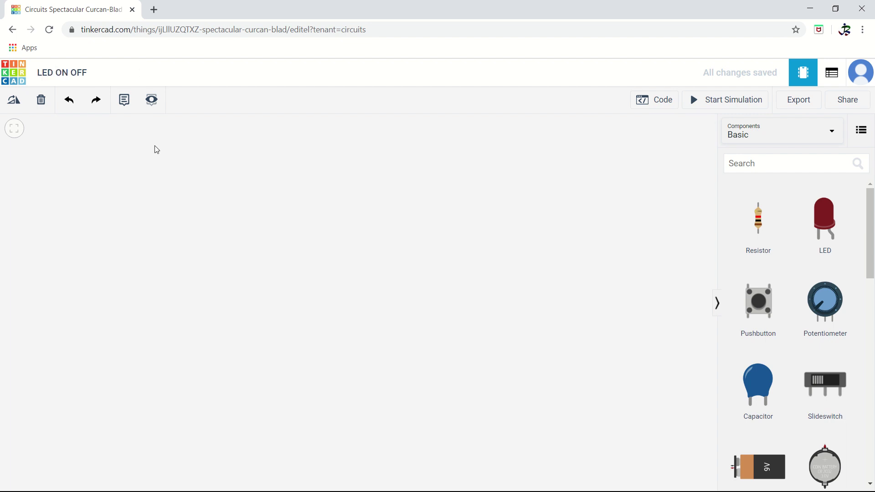